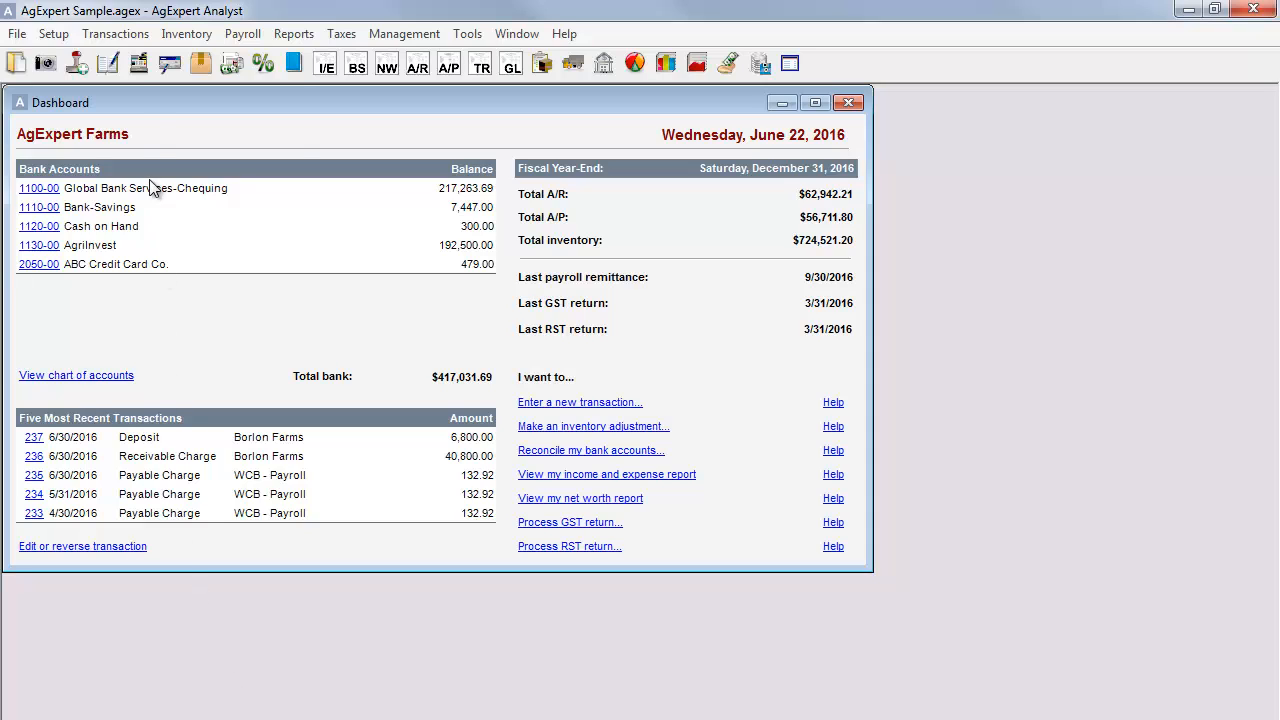
# Start a new transaction entry with Withdrawal as the transaction type.
pyautogui.click(133, 36)
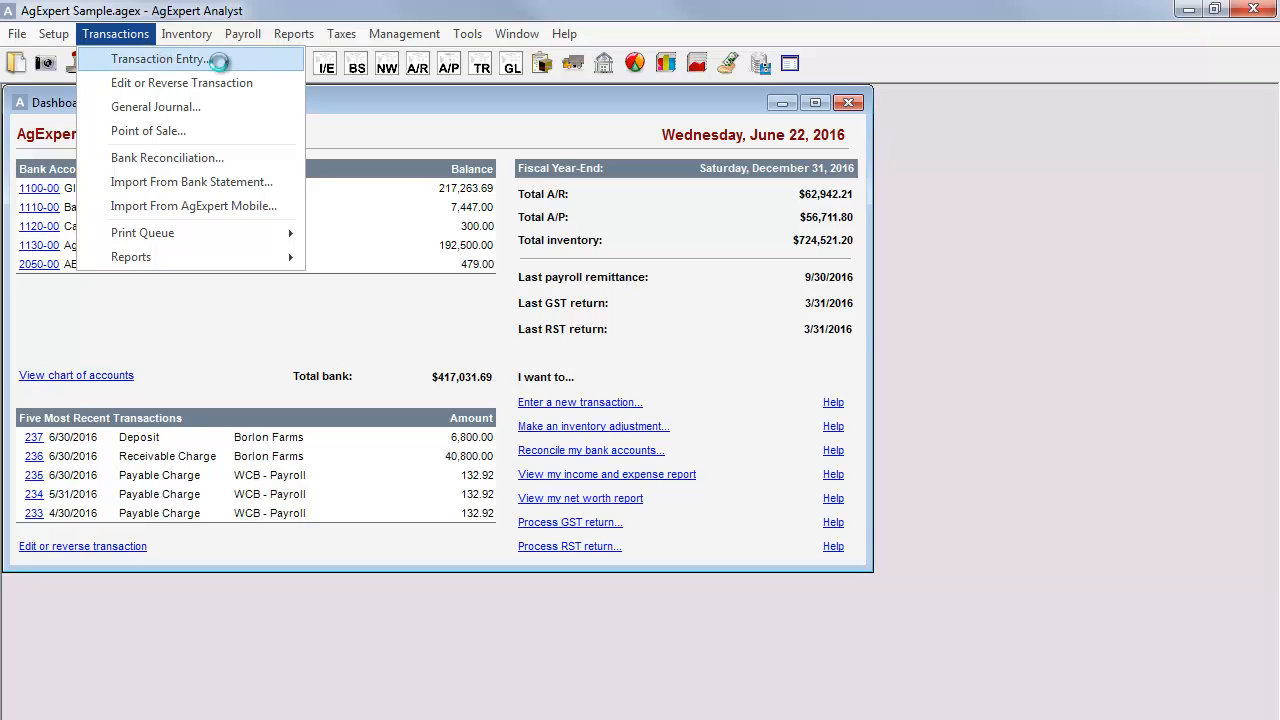
pyautogui.click(219, 62)
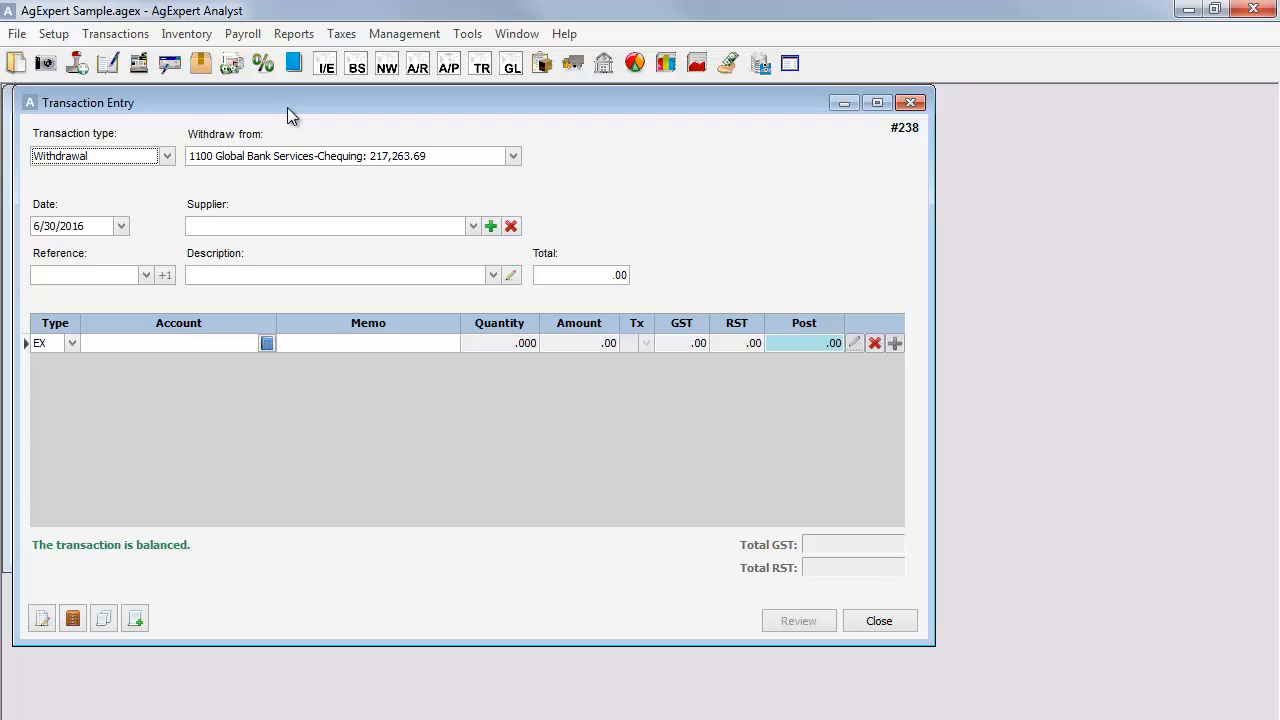
pyautogui.click(168, 157)
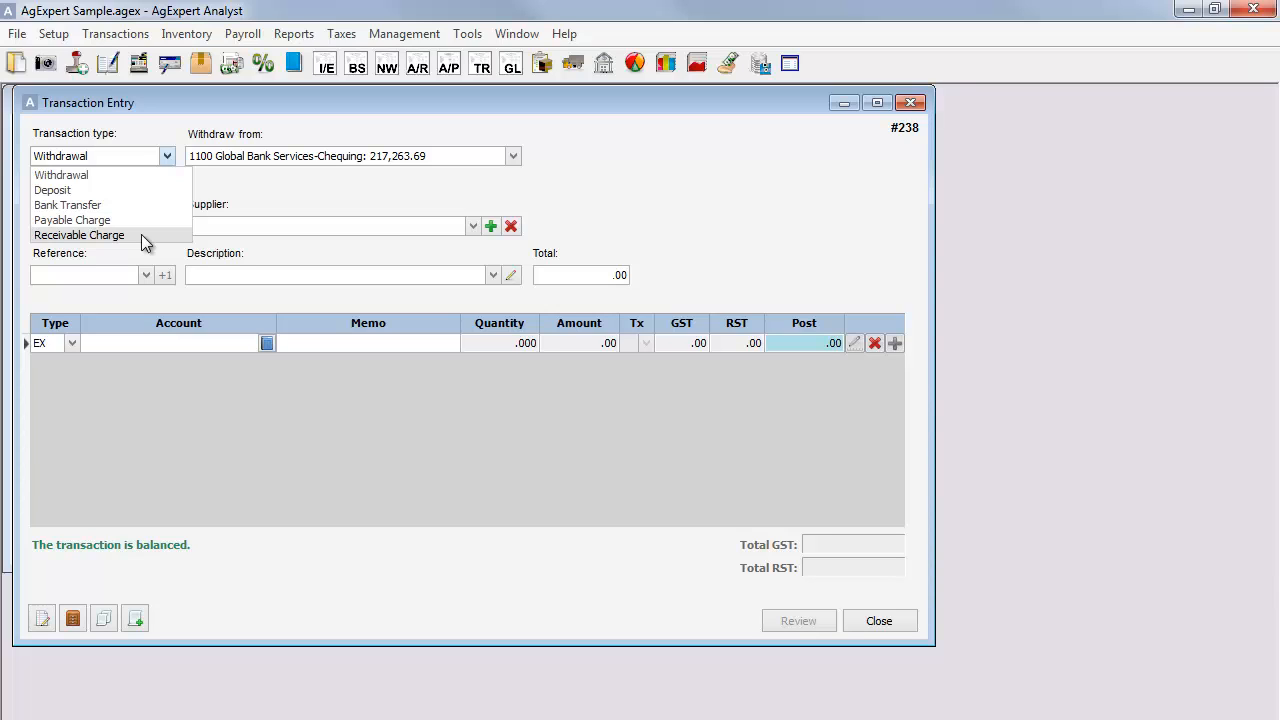
pyautogui.click(141, 176)
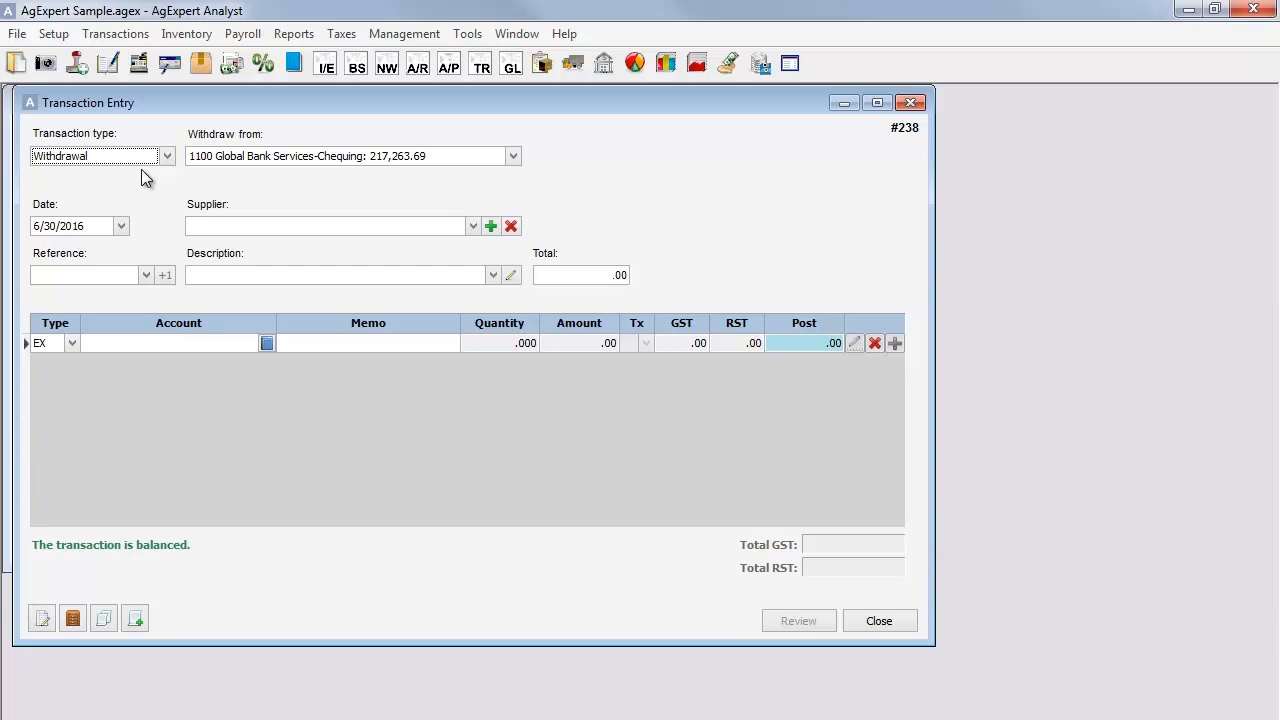
pyautogui.press('Tab')
pyautogui.press('Tab')
pyautogui.press('Tab')
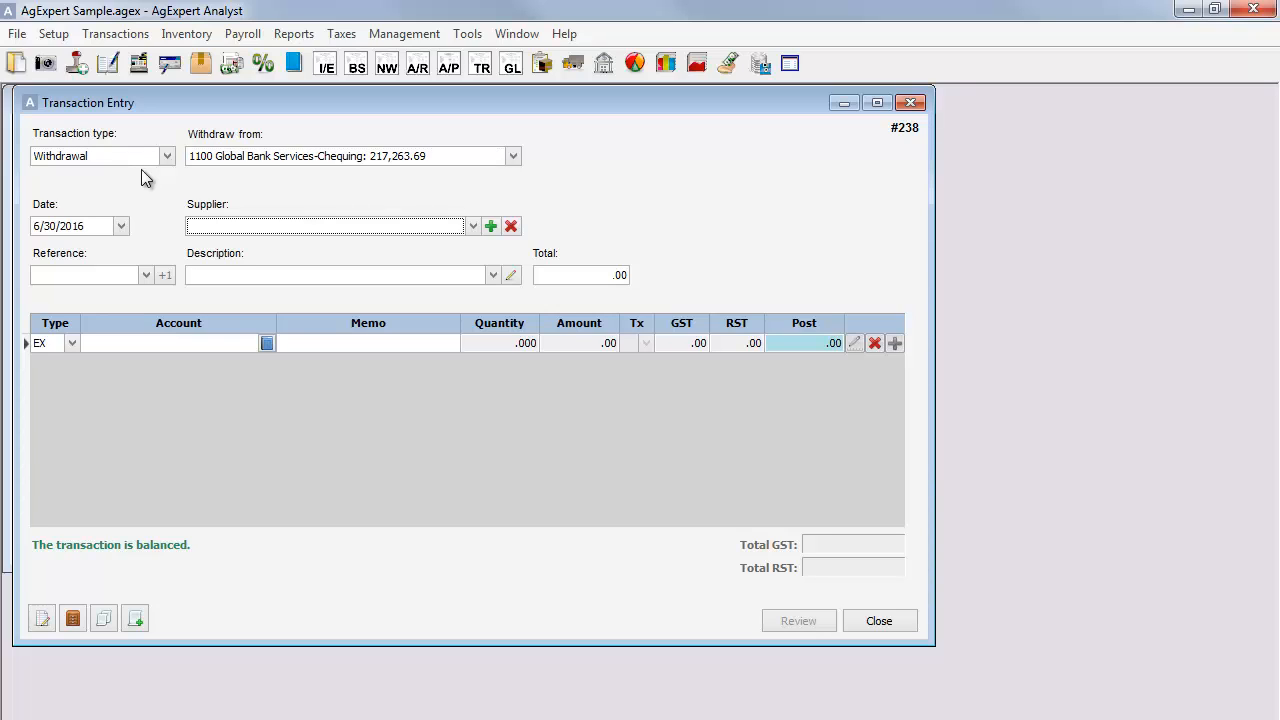
pyautogui.press('Tab')
pyautogui.hotkey('shift', 'Tab')
pyautogui.hotkey('shift', 'Tab')
pyautogui.hotkey('shift', 'Tab')
pyautogui.hotkey('shift', 'Tab')
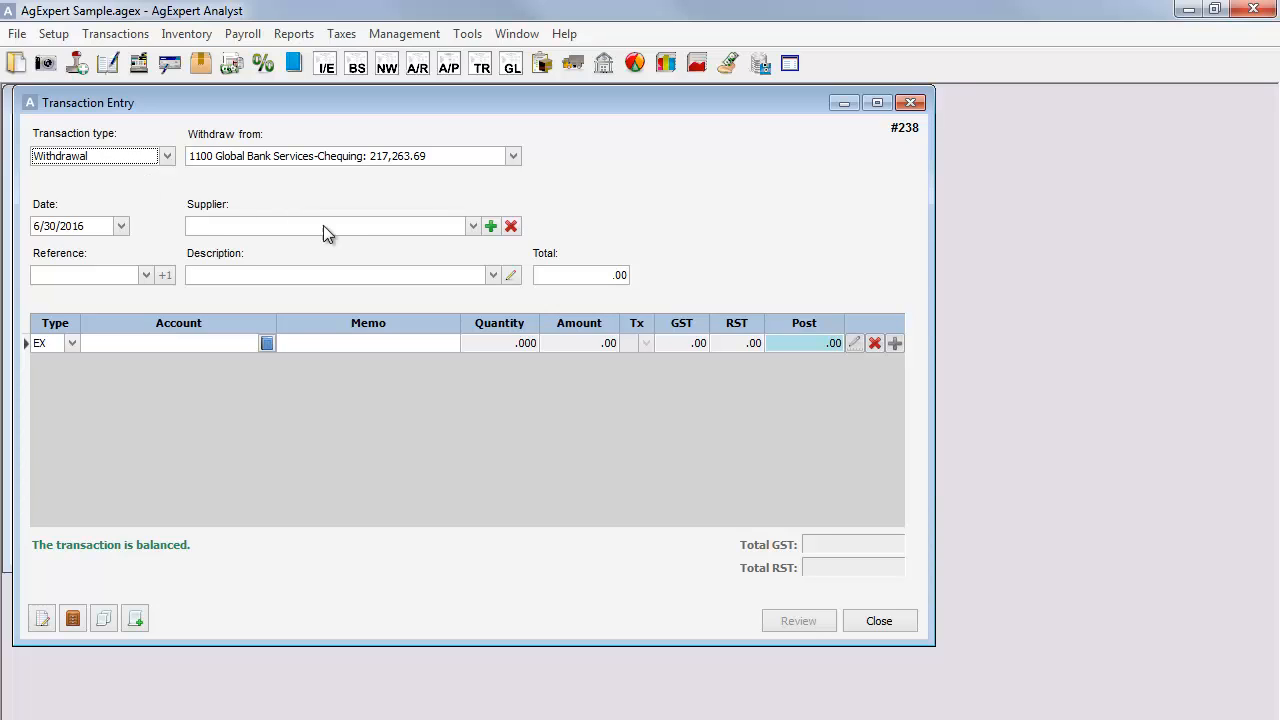
# Withdraw from the 1100 Global Bank Services-Chequing account and set the transaction date to 4/30/2016.
pyautogui.click(513, 157)
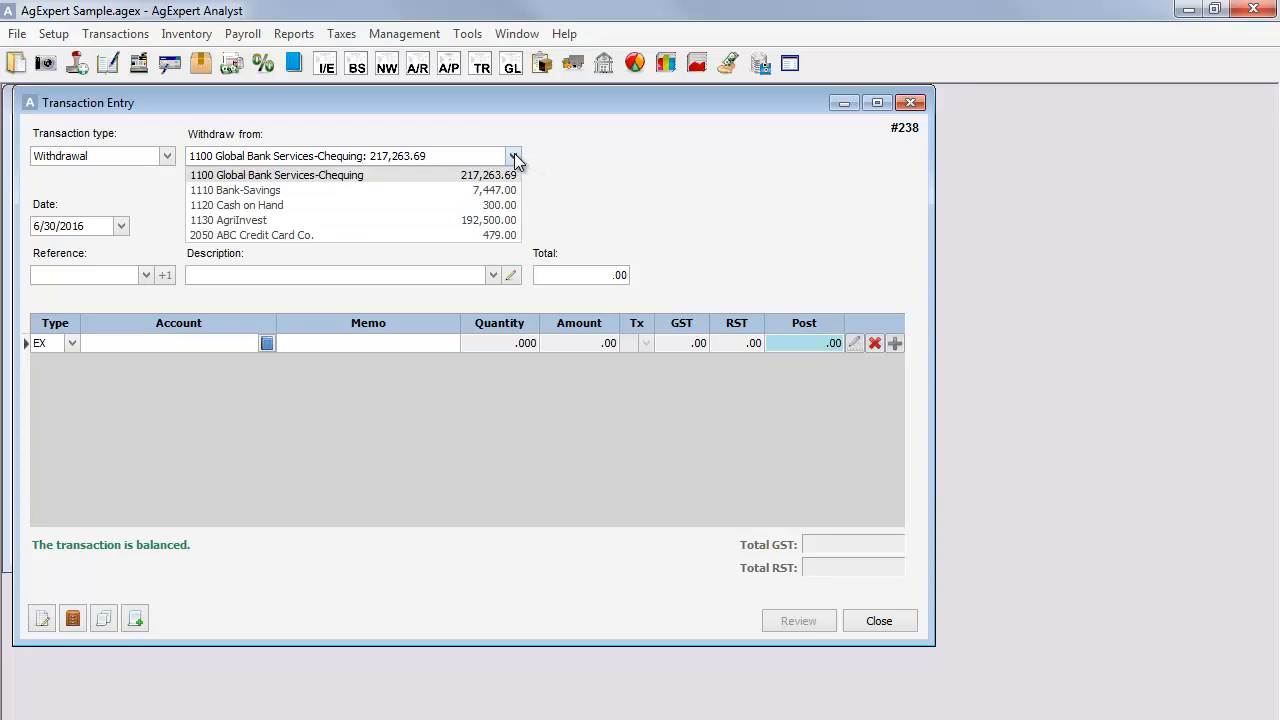
pyautogui.click(321, 174)
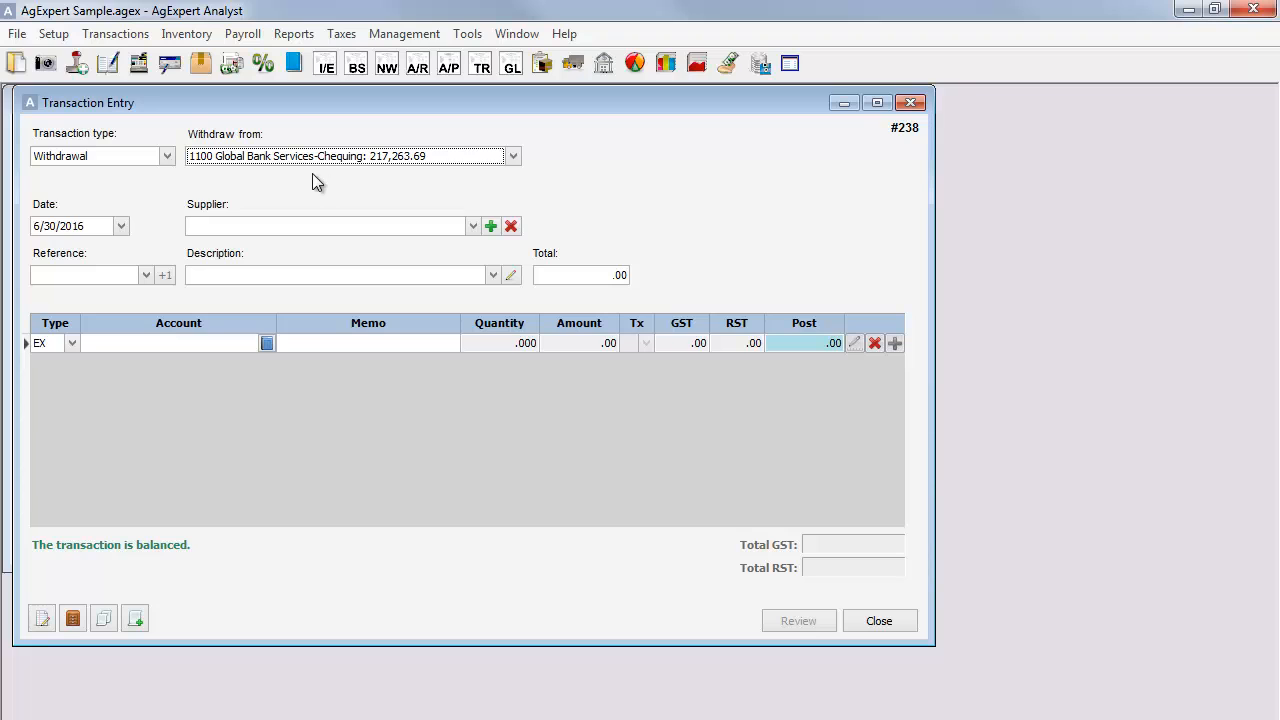
pyautogui.click(127, 222)
pyautogui.click(125, 224)
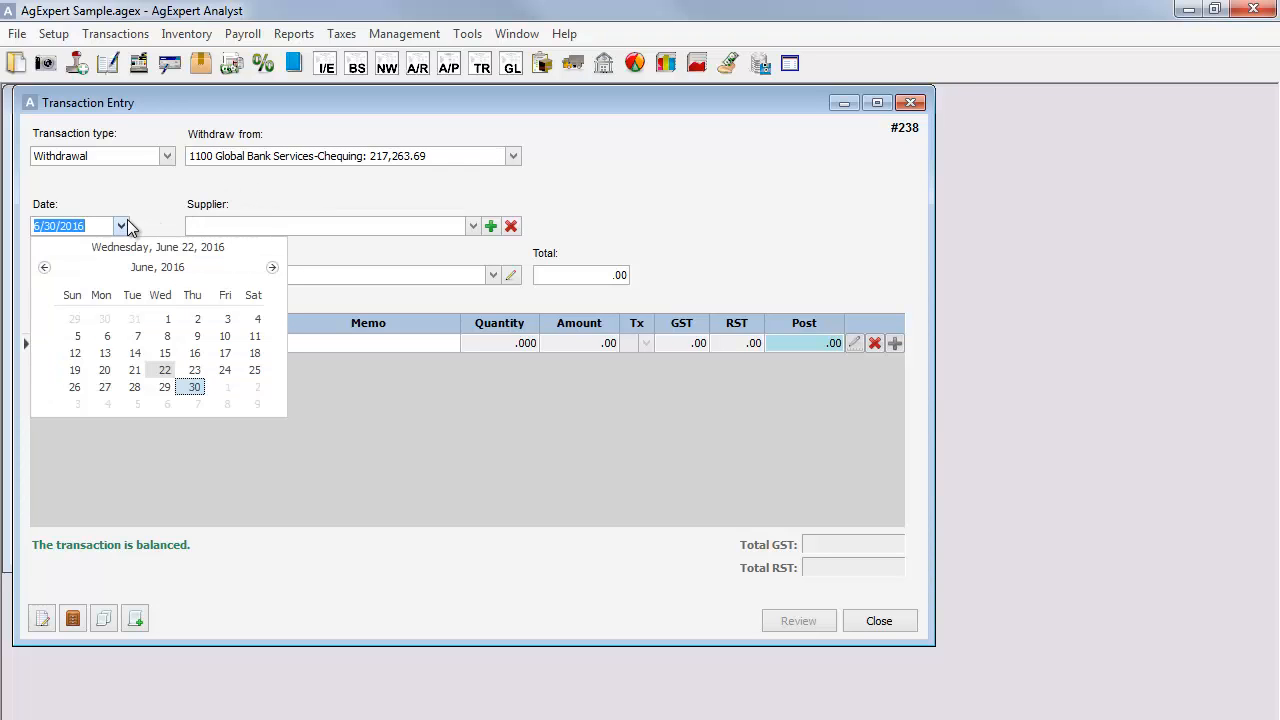
pyautogui.click(44, 268)
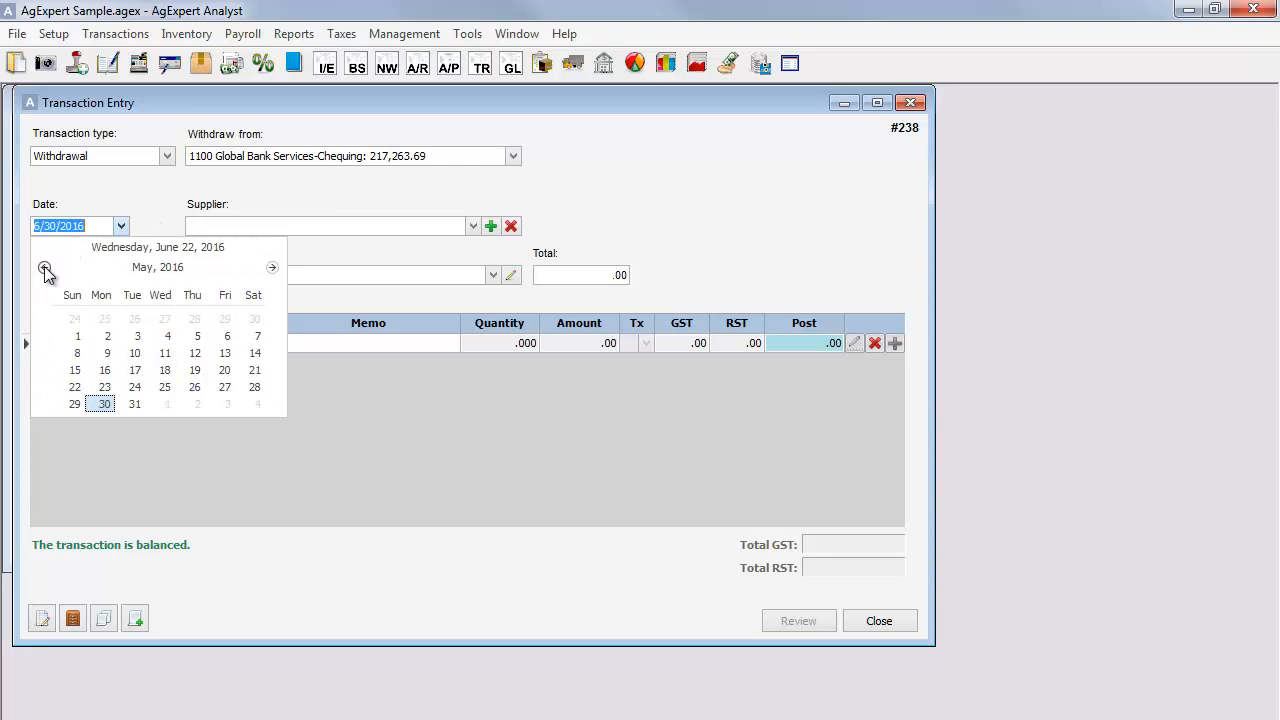
pyautogui.click(44, 268)
pyautogui.click(251, 387)
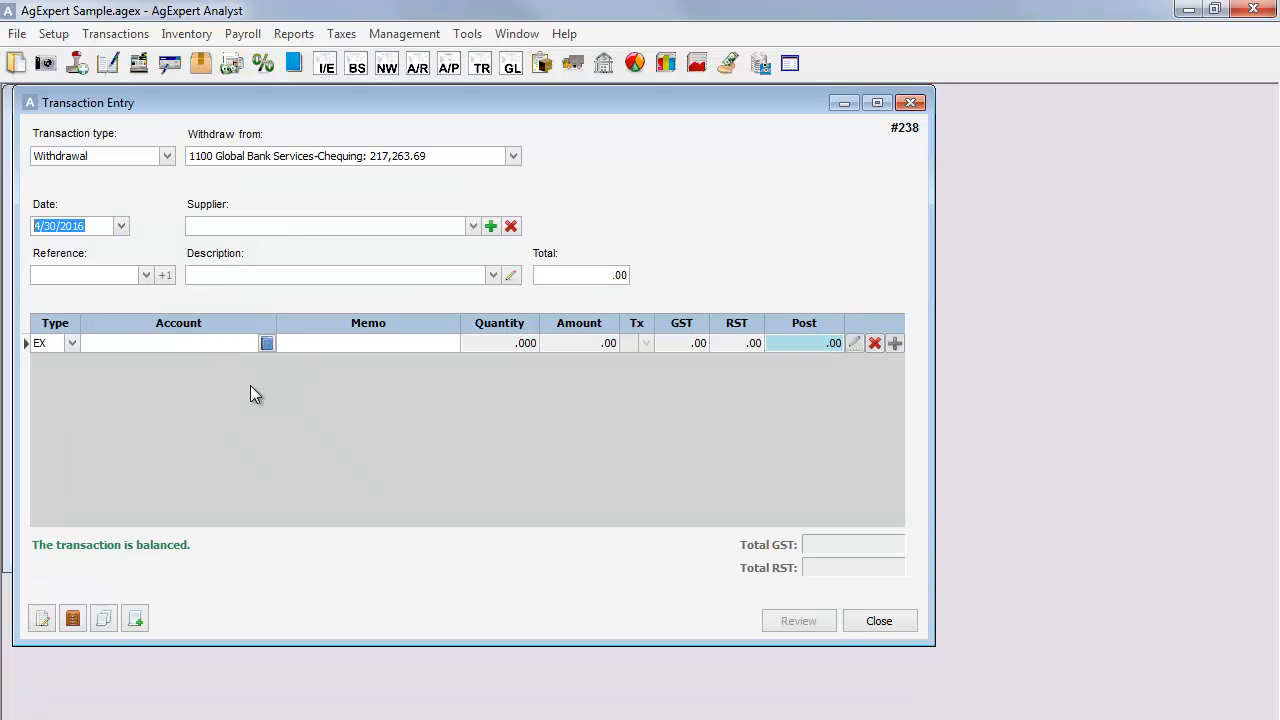
pyautogui.click(415, 229)
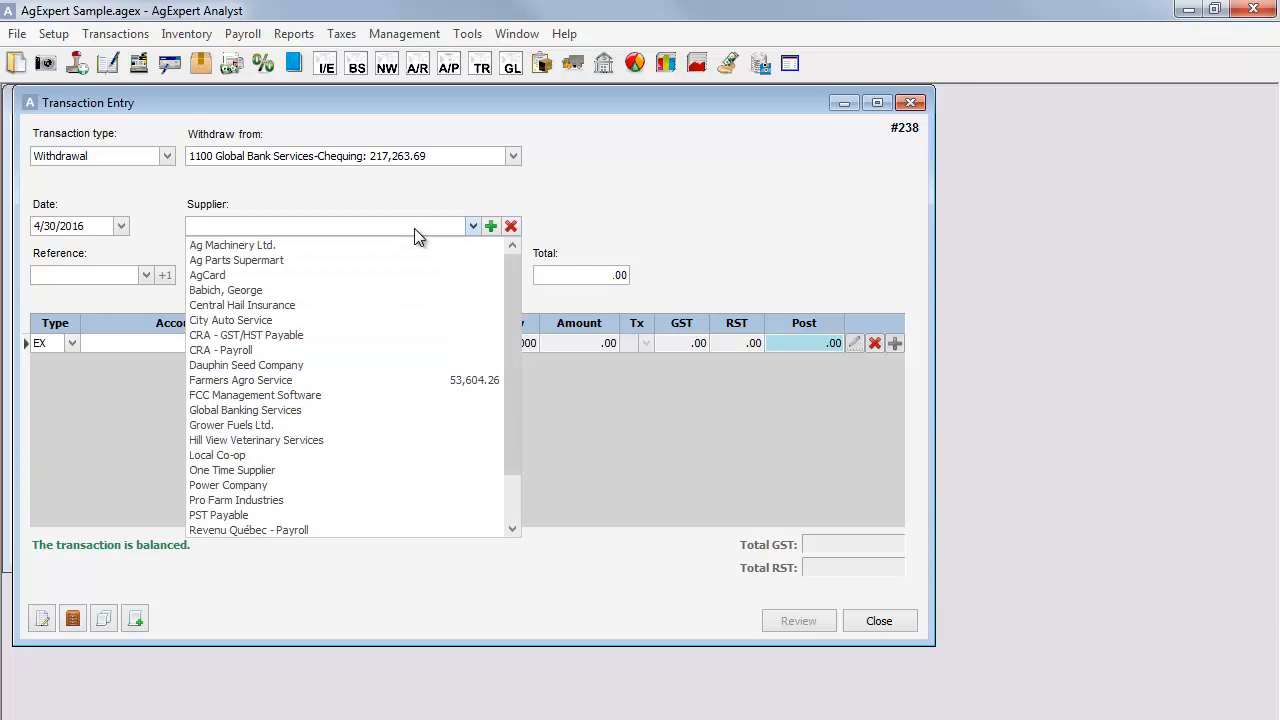
pyautogui.click(301, 485)
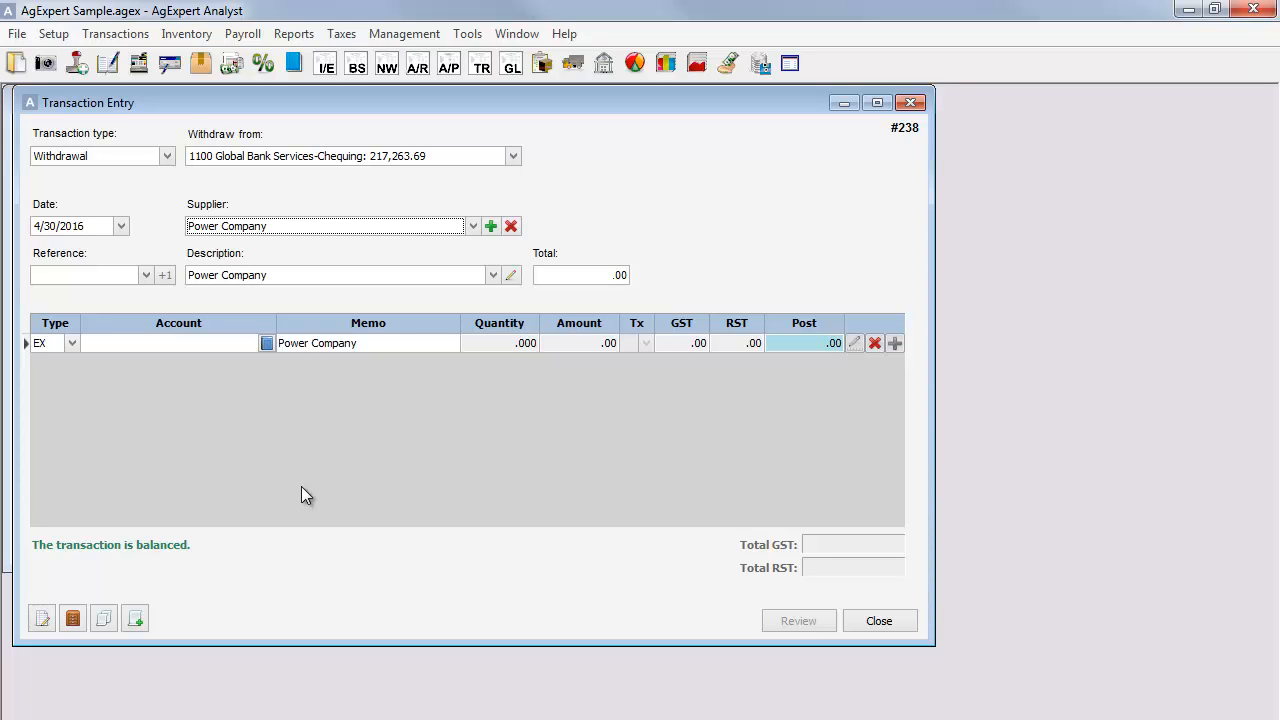
pyautogui.click(490, 226)
pyautogui.moveTo(489, 210); pyautogui.dragTo(405, 102)
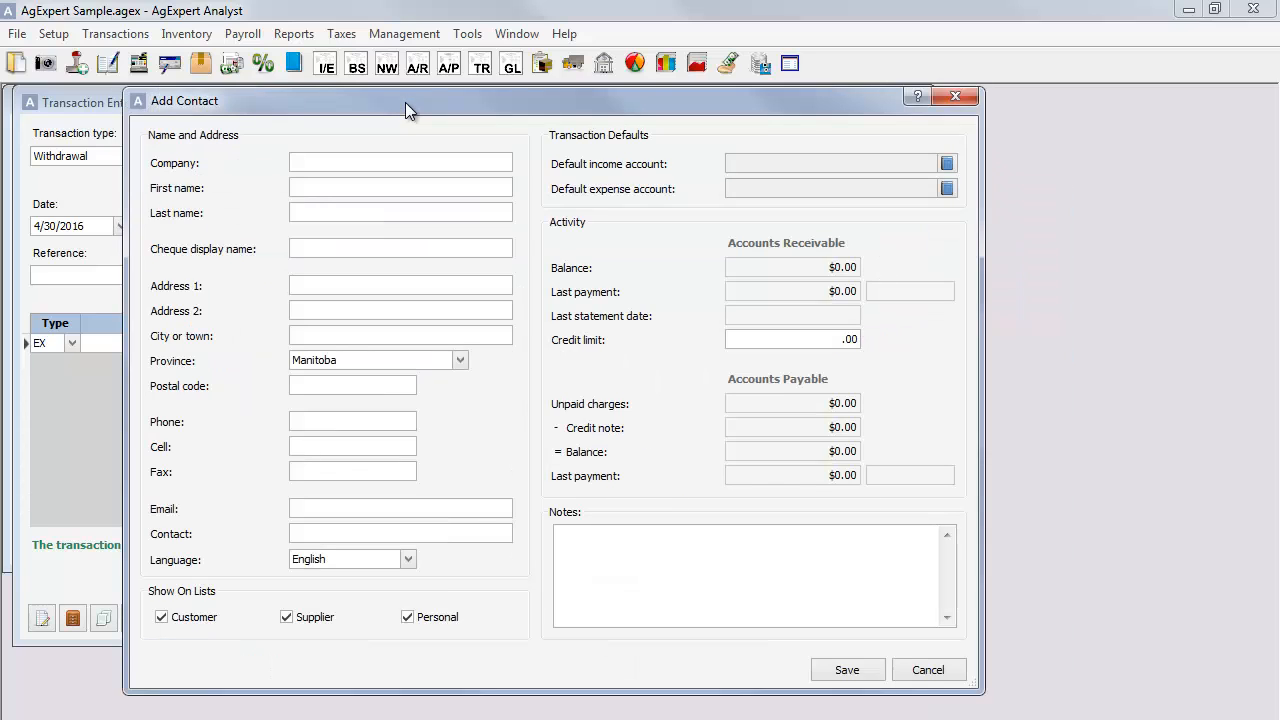
pyautogui.click(925, 671)
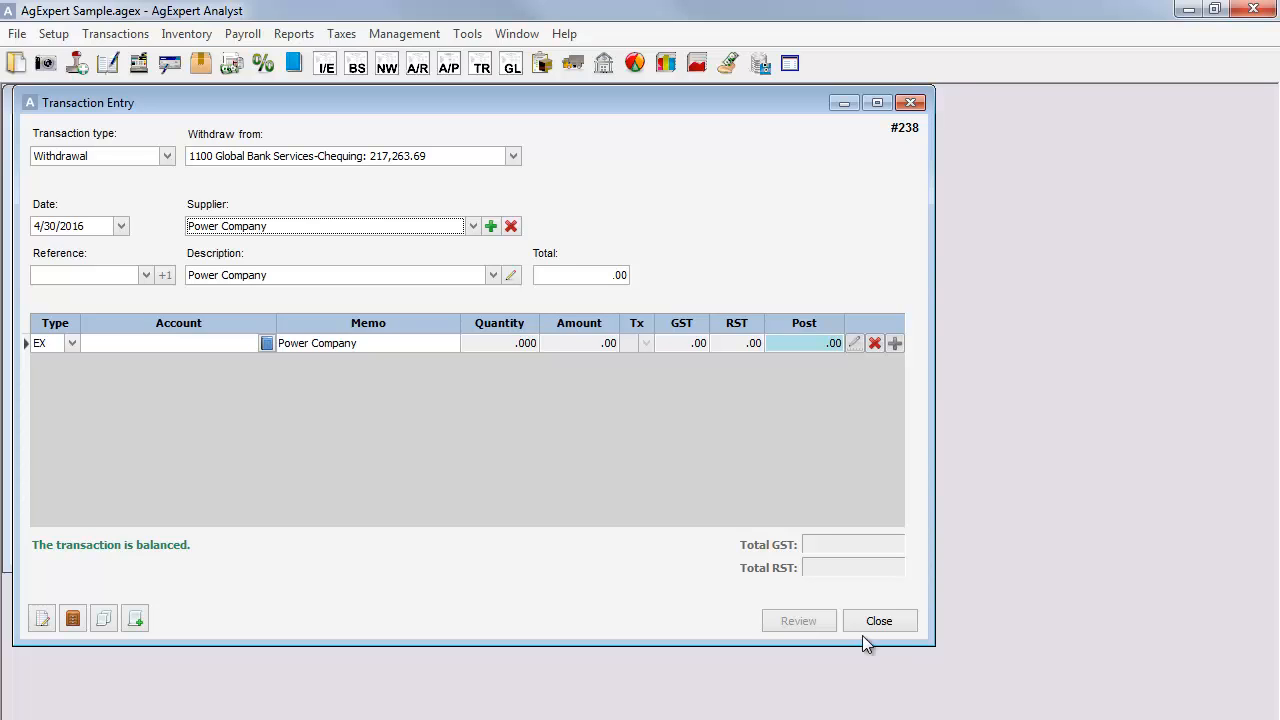
pyautogui.click(511, 228)
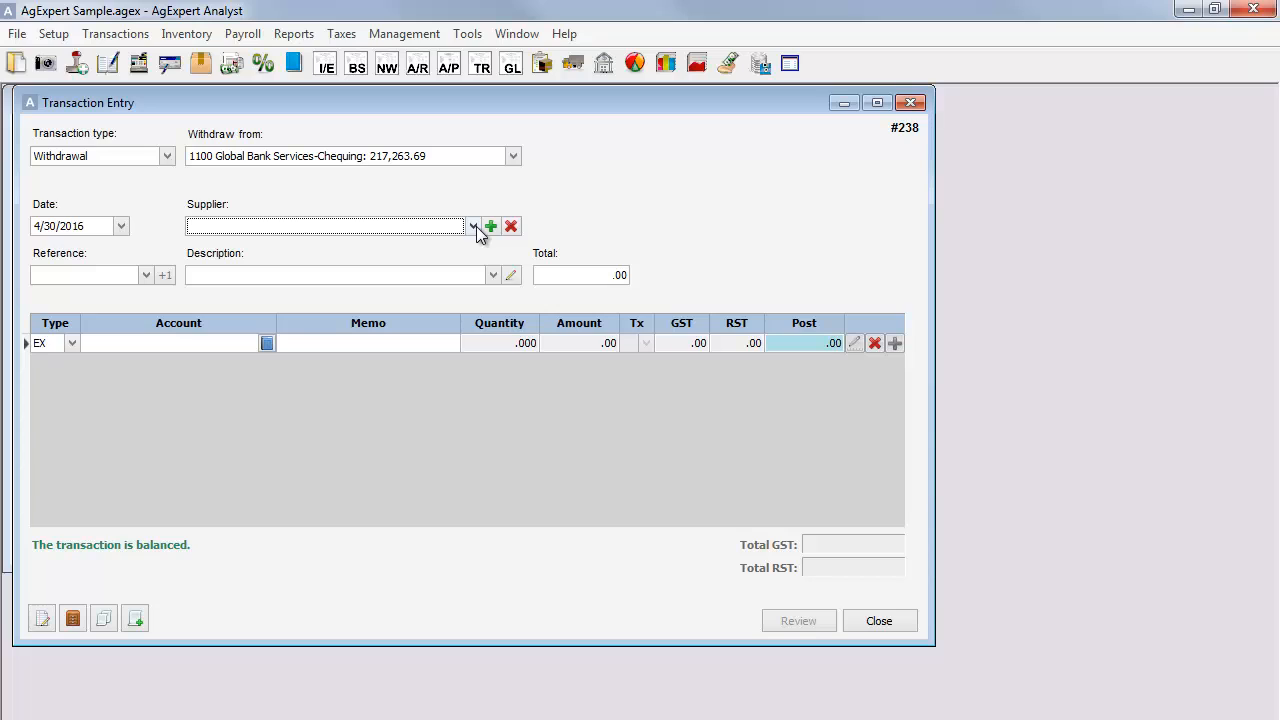
# Enter 500 as the transaction's reference and Power Company as its description.
pyautogui.click(111, 277)
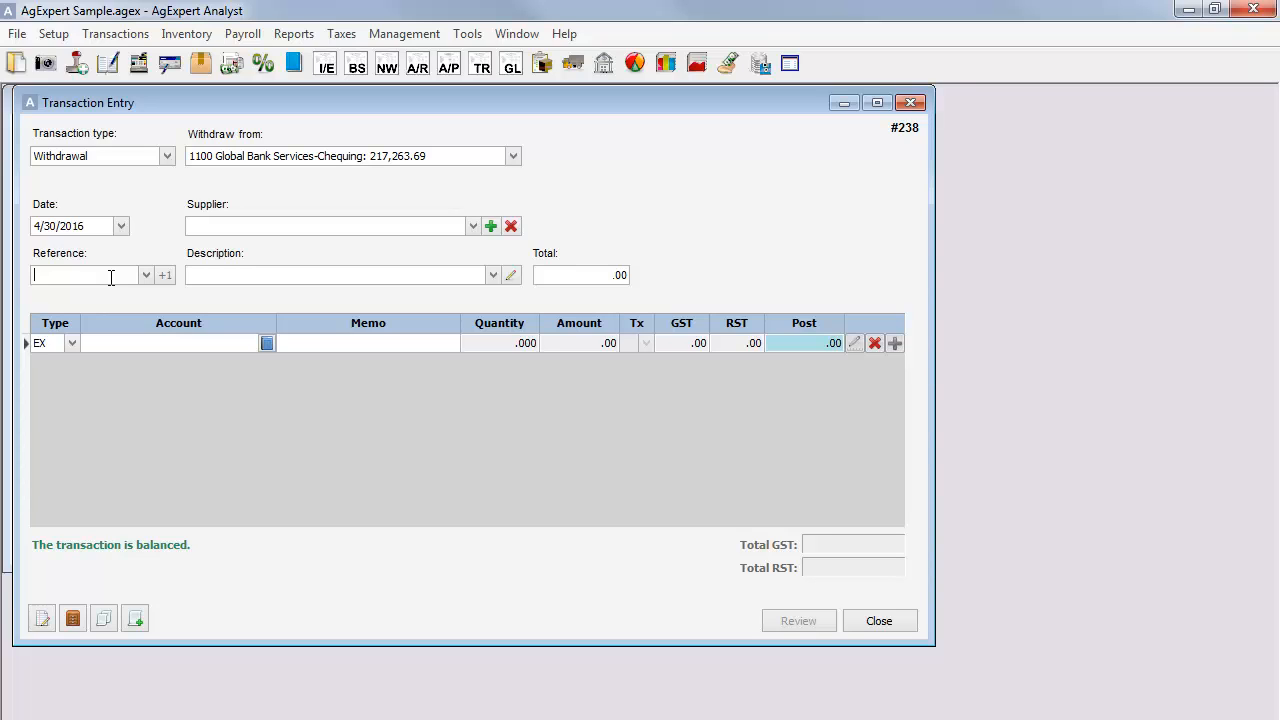
pyautogui.write('500')
pyautogui.click(464, 276)
pyautogui.write('Power Com')
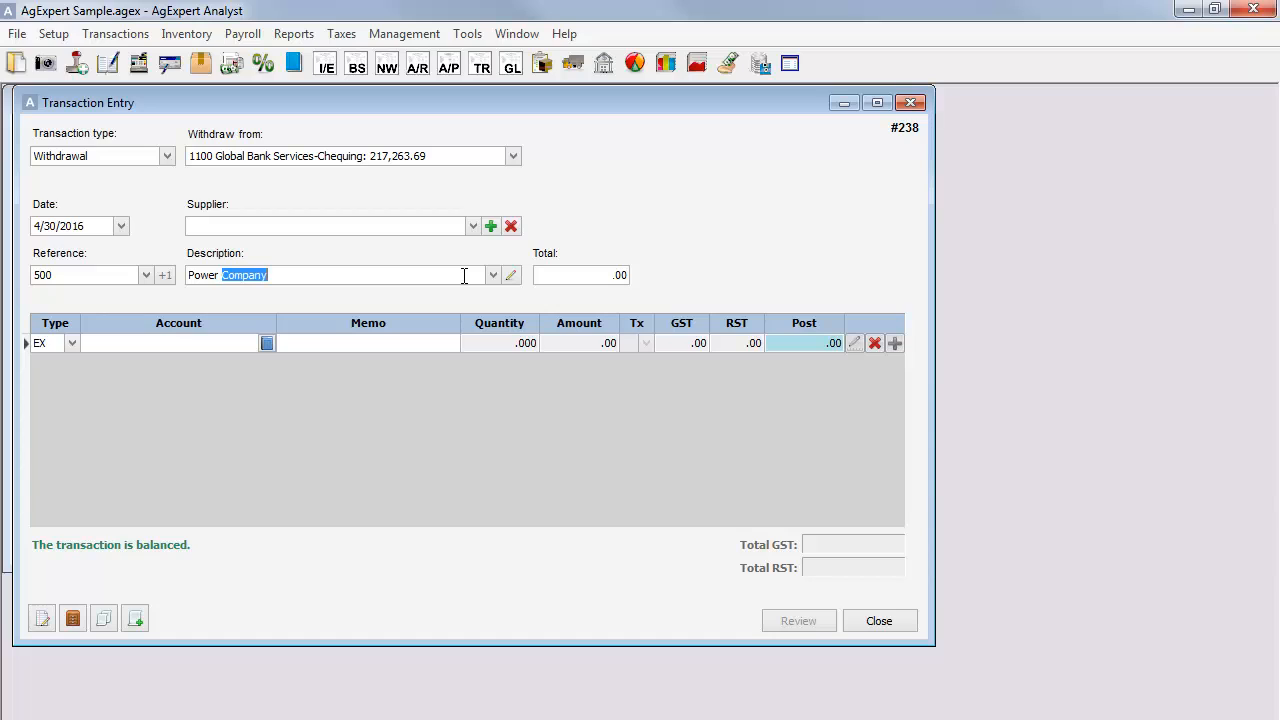
pyautogui.write('pany')
pyautogui.click(491, 276)
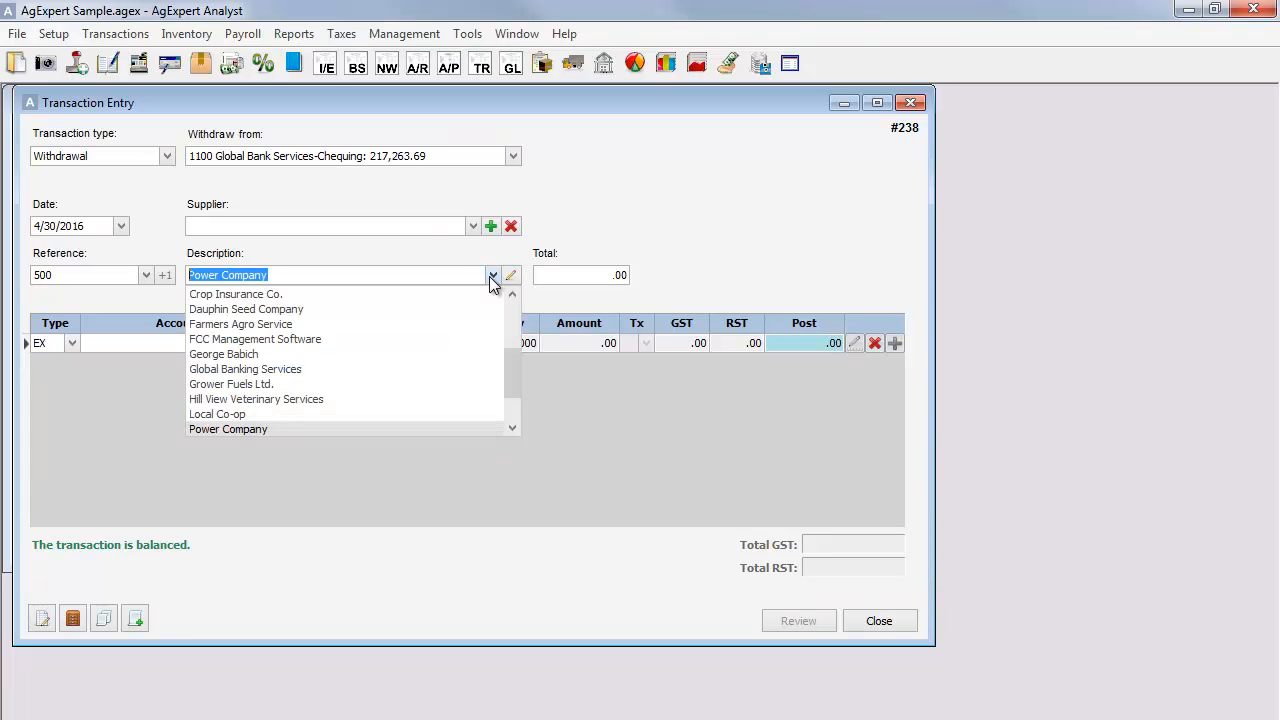
pyautogui.click(379, 428)
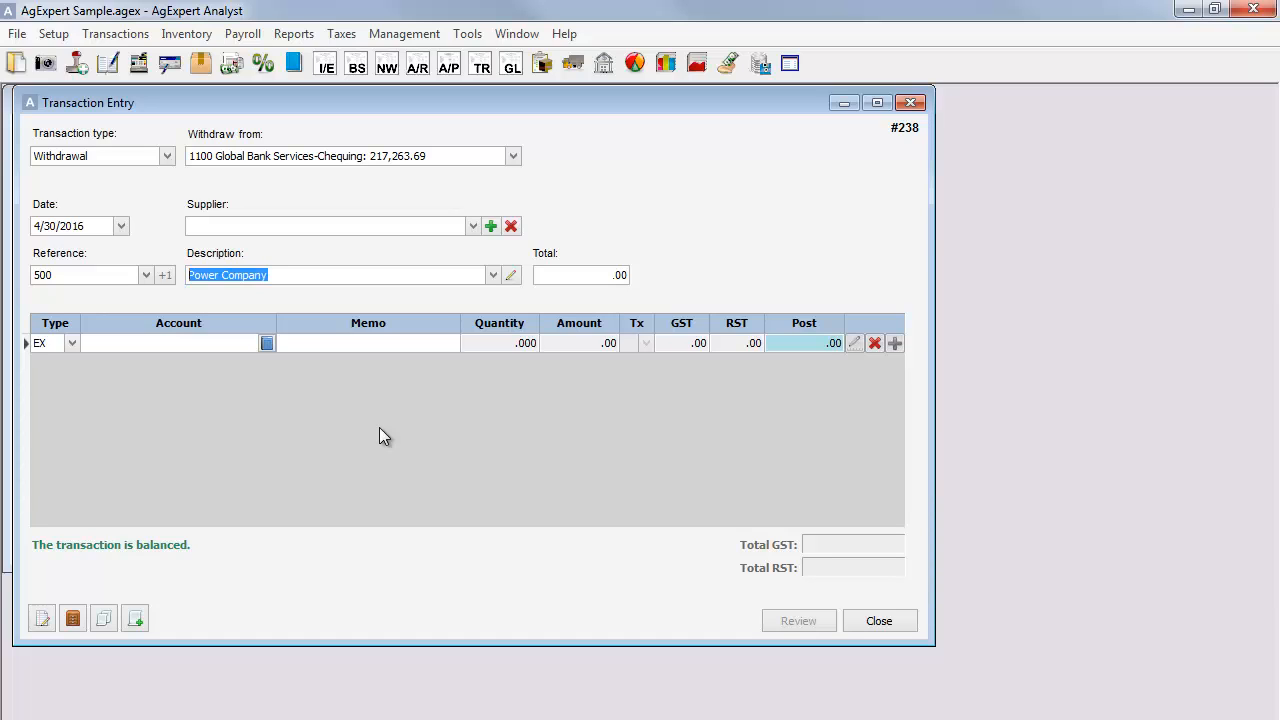
# Correct the existing description "Power Company" to "Power Company Ltd." for all previously entered transactions.
pyautogui.click(512, 279)
pyautogui.moveTo(513, 383); pyautogui.dragTo(380, 204)
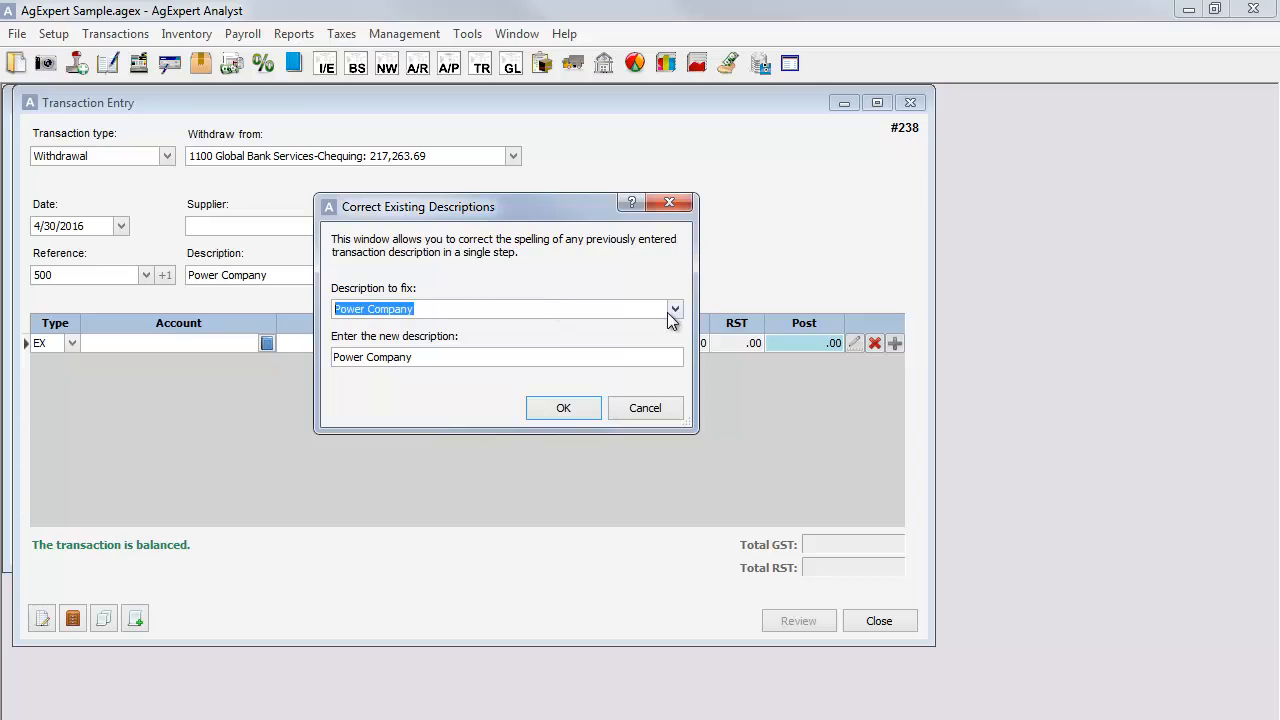
pyautogui.click(647, 356)
pyautogui.write('L')
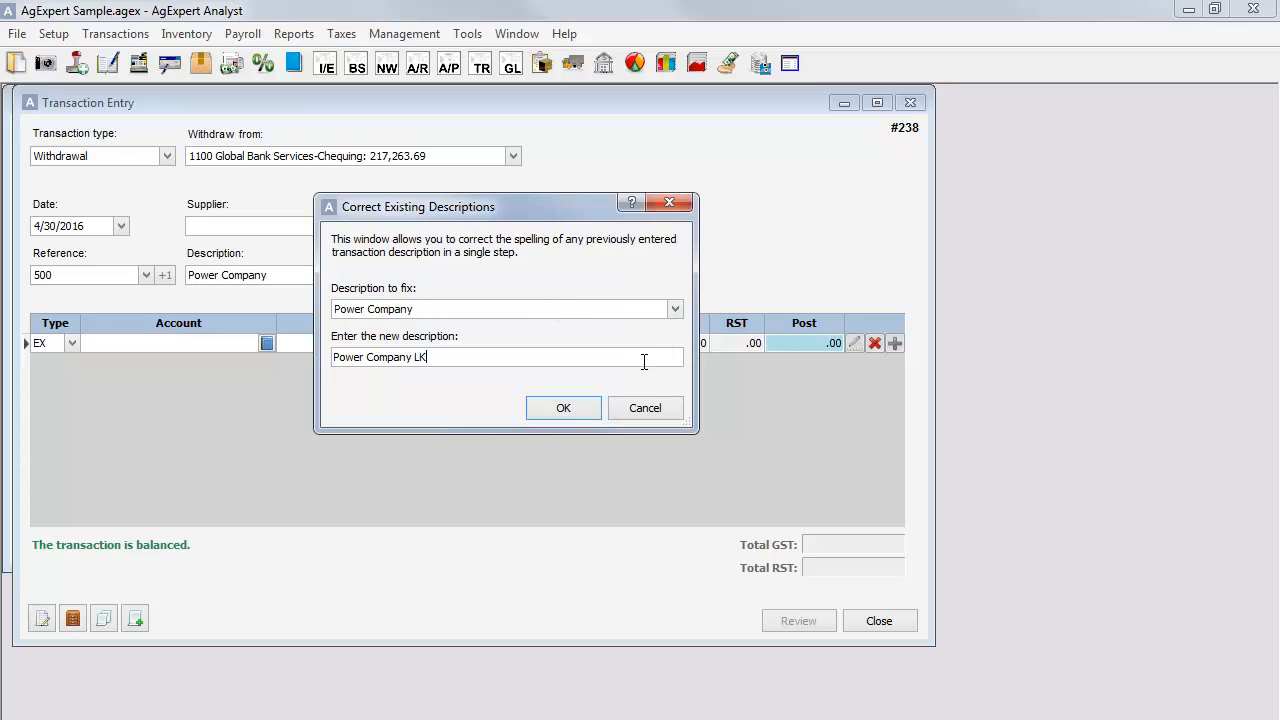
pyautogui.write('td.')
pyautogui.click(584, 408)
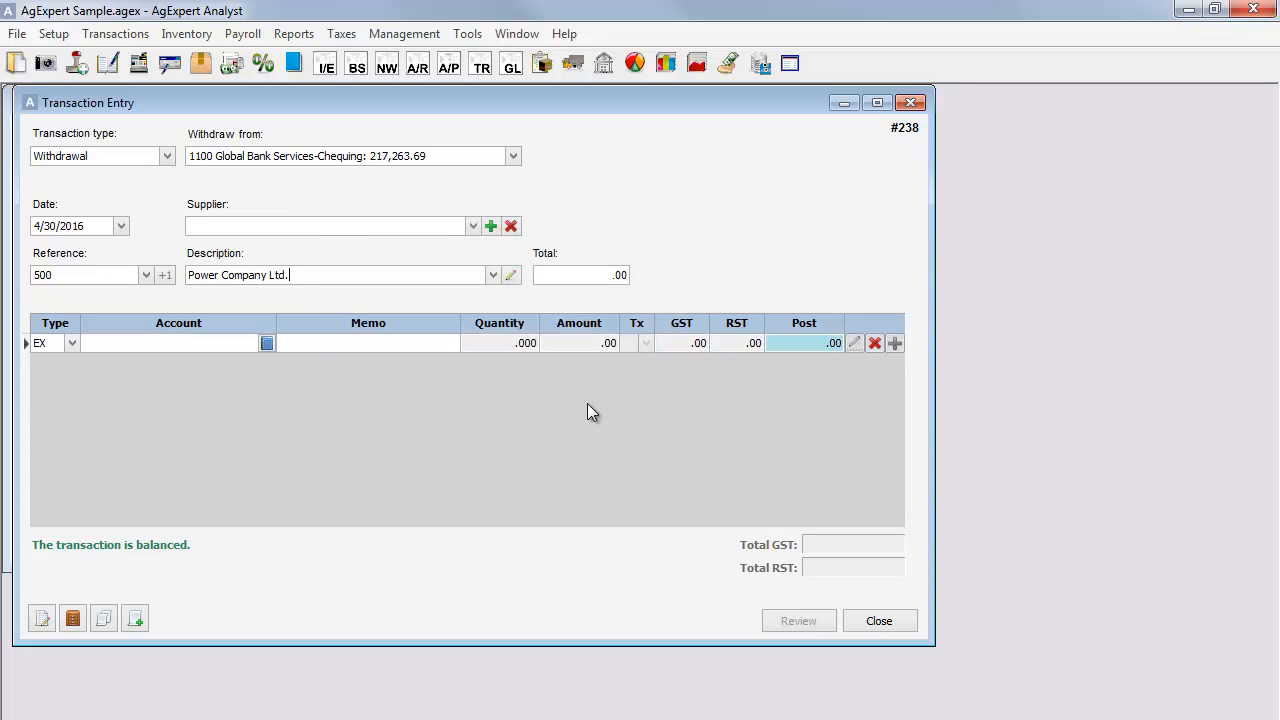
# Set the transaction total to 105.00 and the first detail line's type to EX (Expense).
pyautogui.click(583, 275)
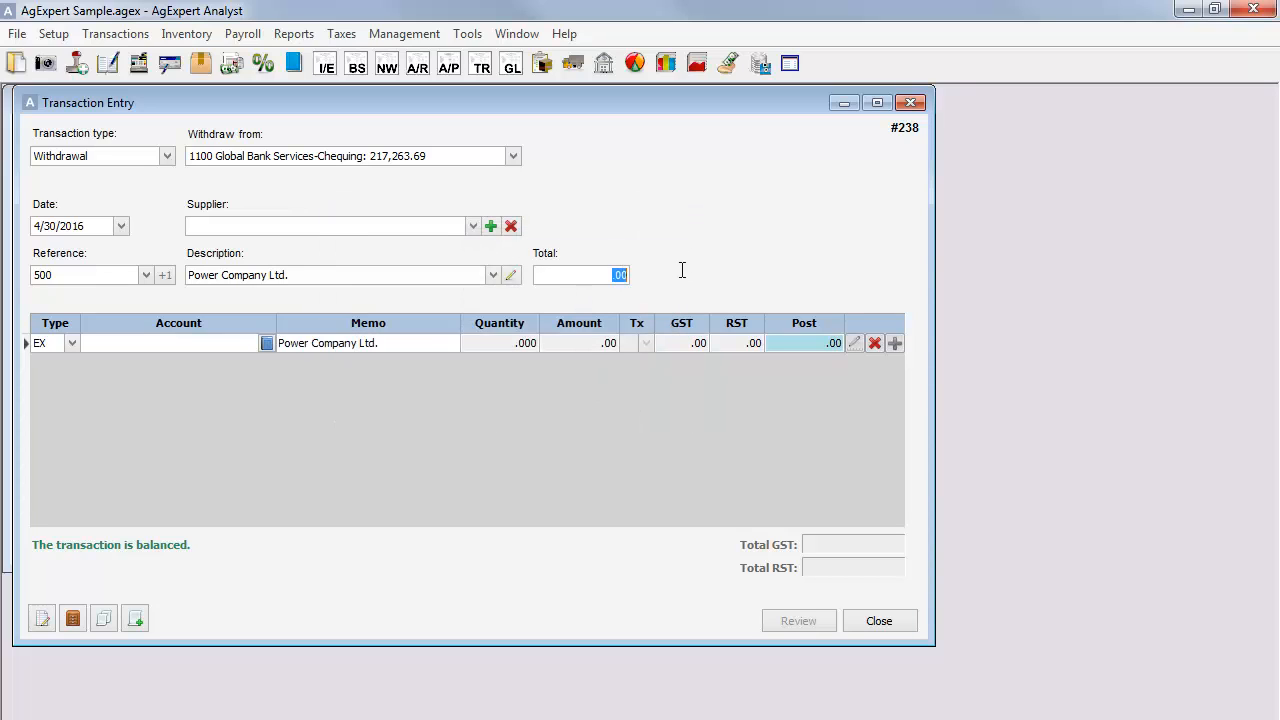
pyautogui.write('105.00')
pyautogui.click(72, 343)
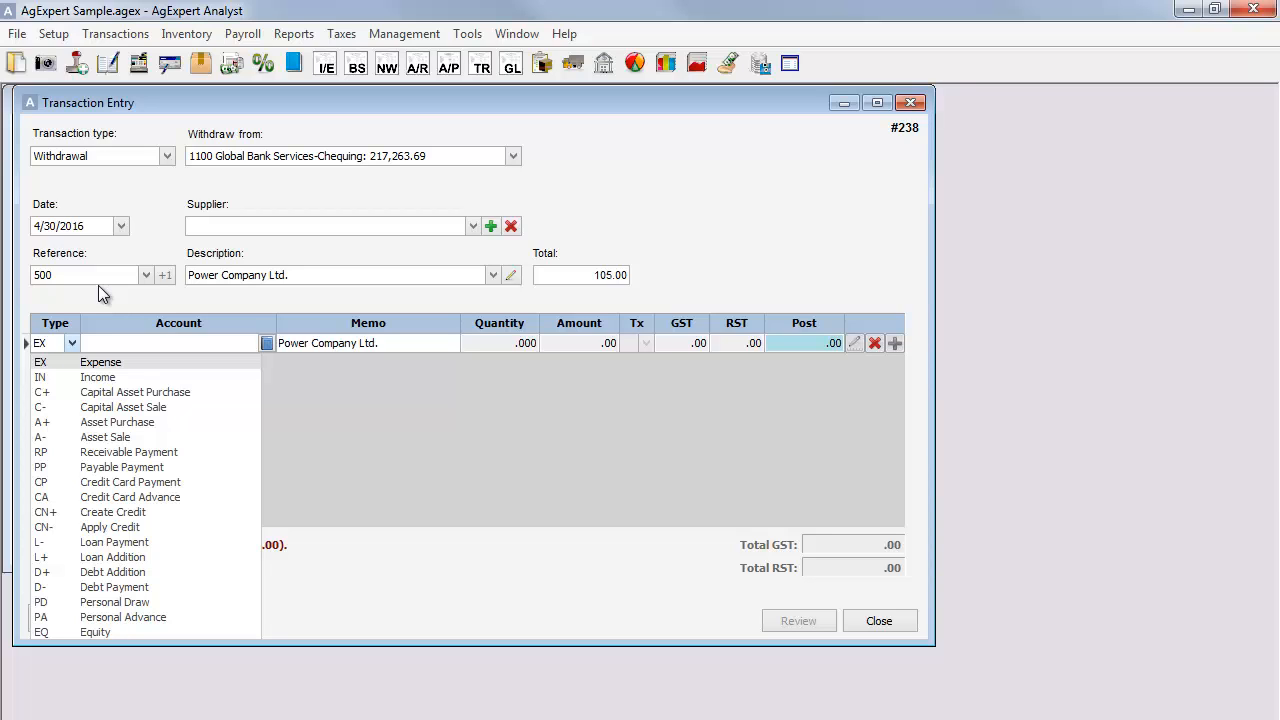
pyautogui.click(110, 362)
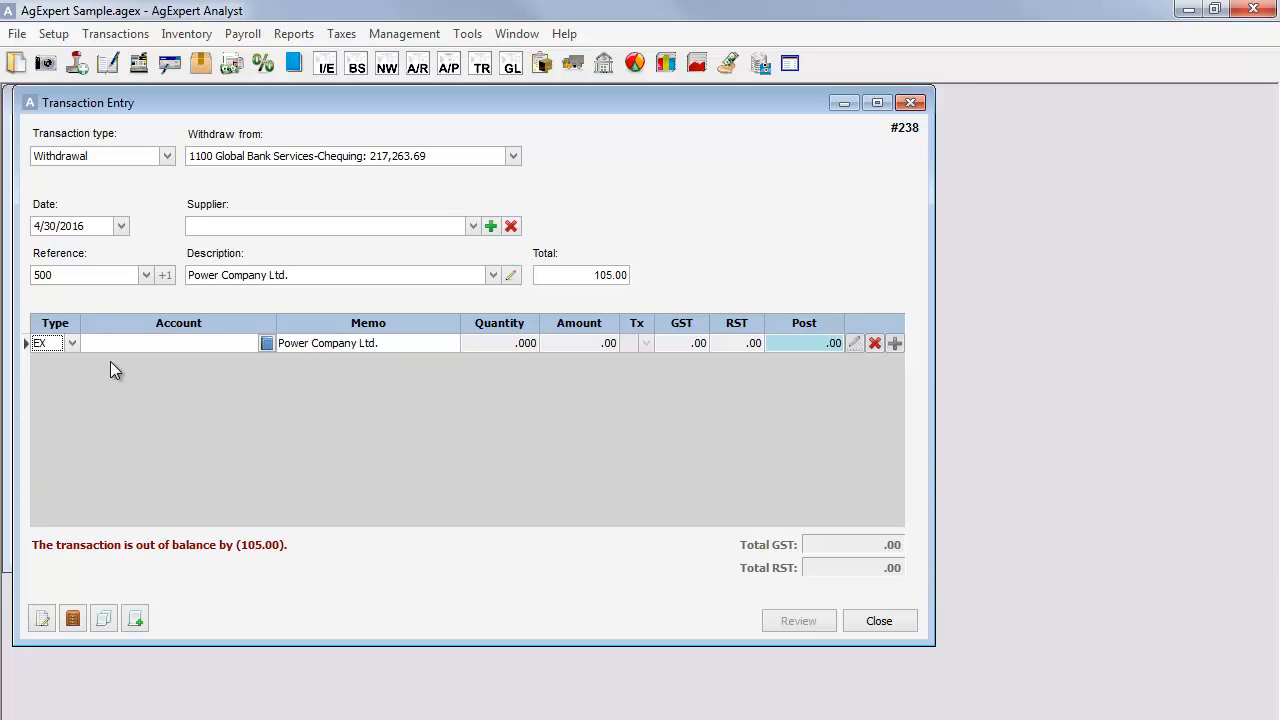
# Search for "elect" to assign the line to Electricity (50%), and apply the tax code G, GST in amount (RST exempt).
pyautogui.click(267, 343)
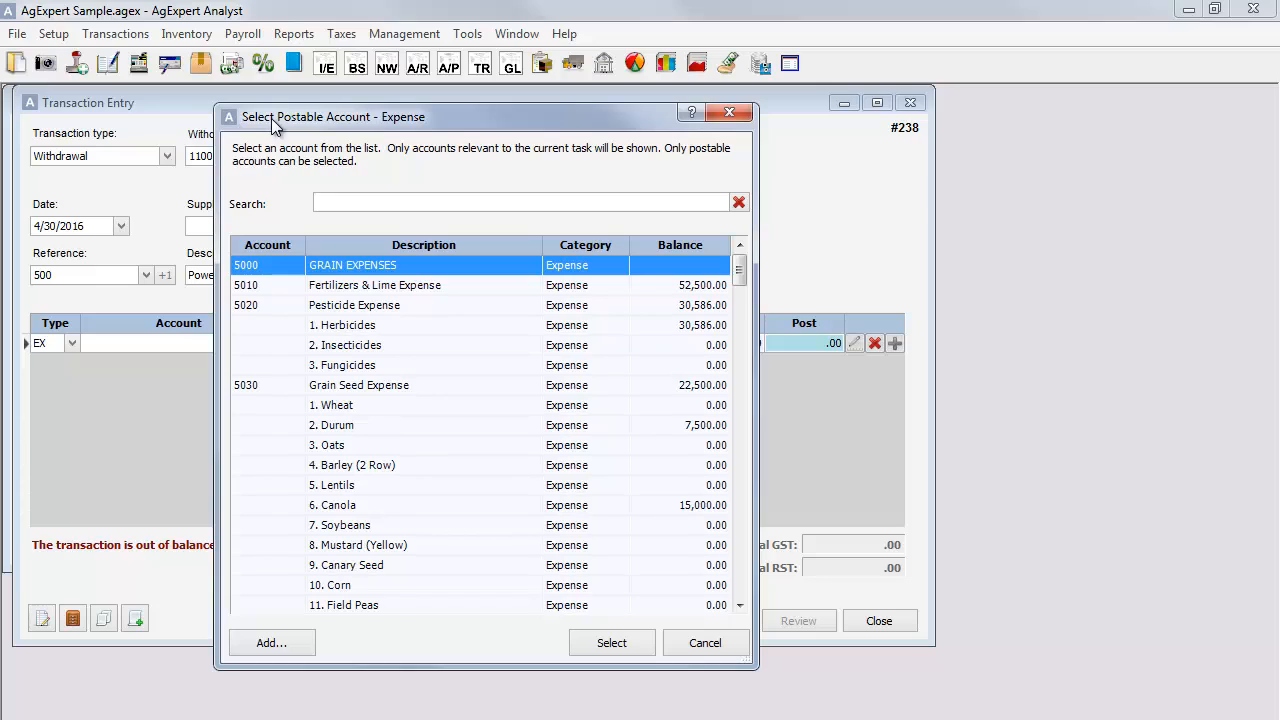
pyautogui.write('elect')
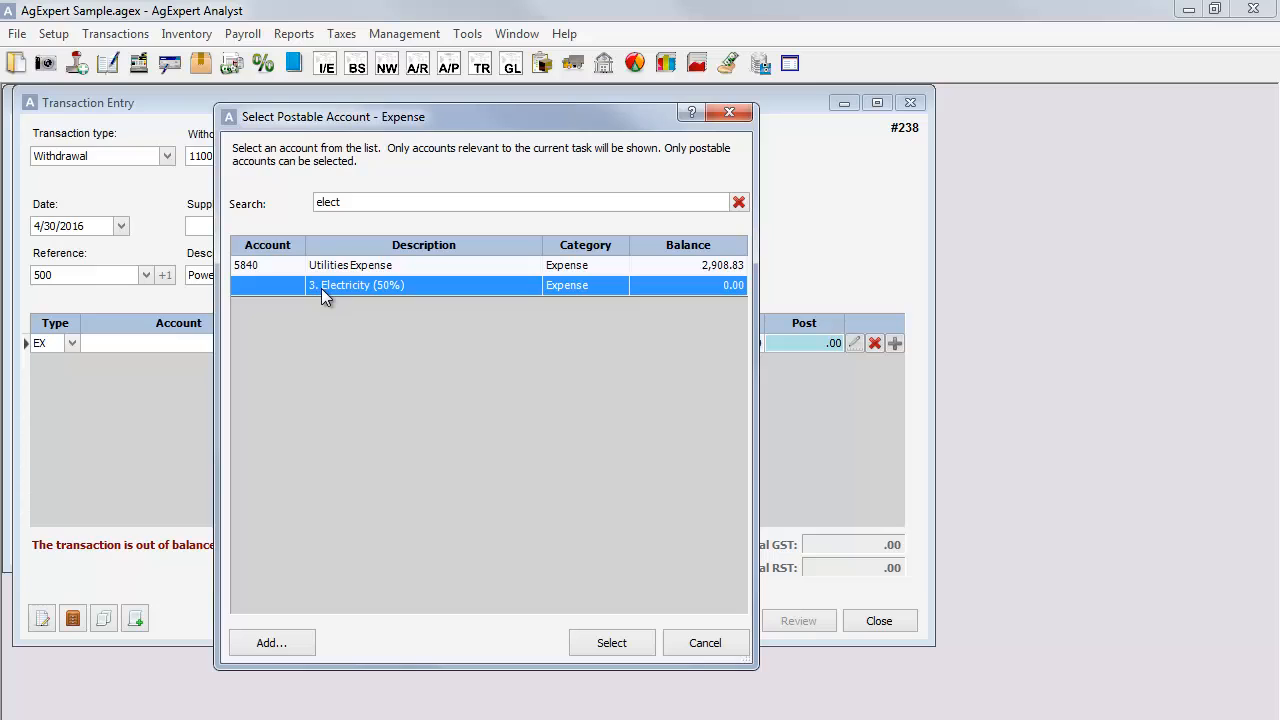
pyautogui.click(611, 643)
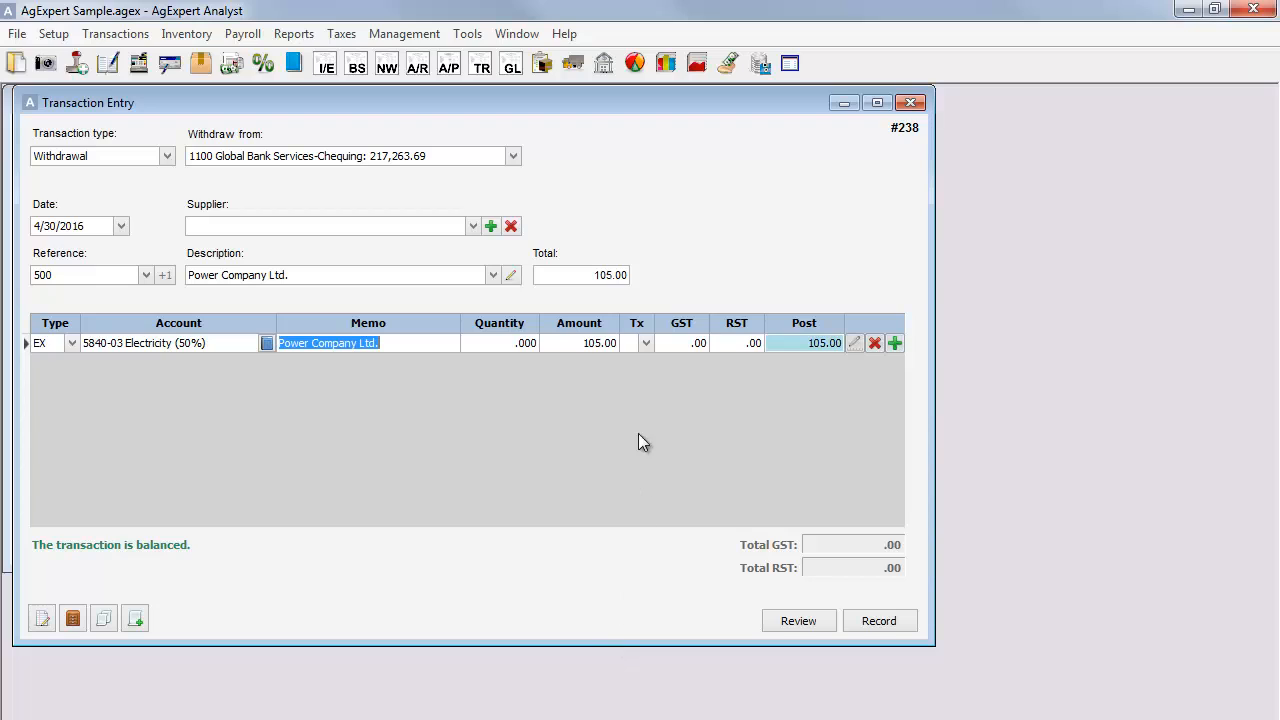
pyautogui.click(646, 345)
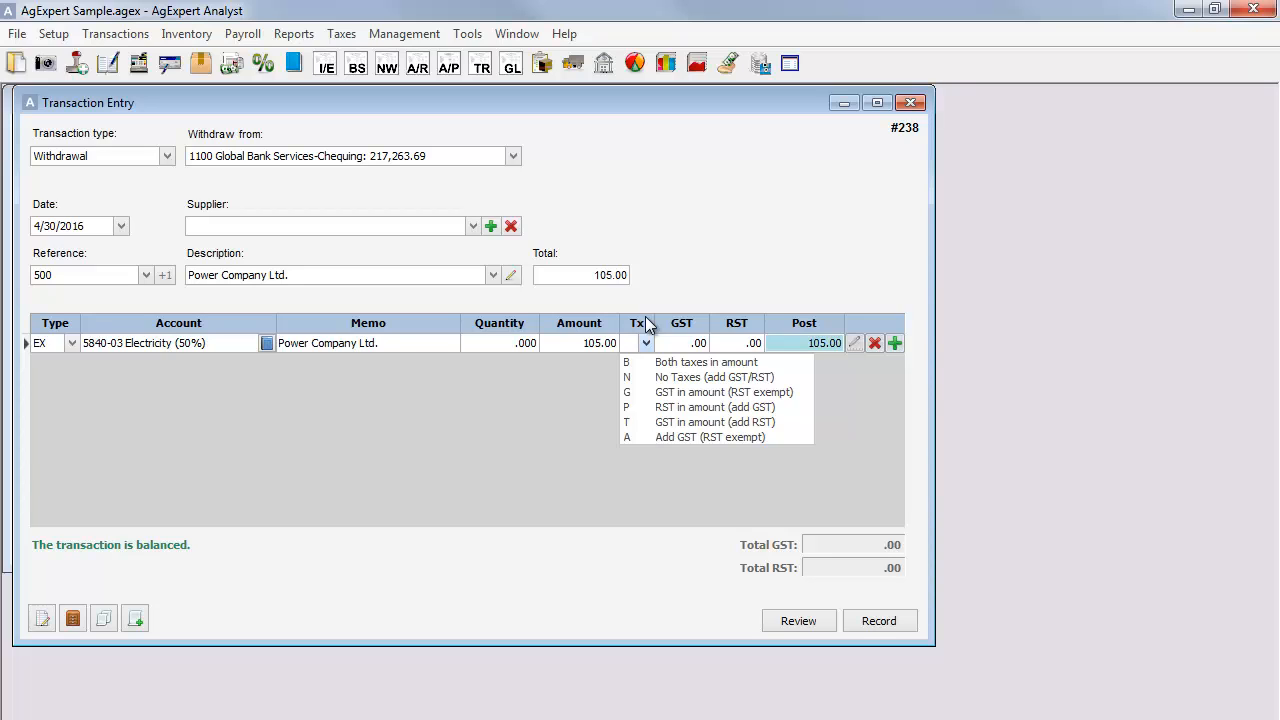
pyautogui.click(686, 392)
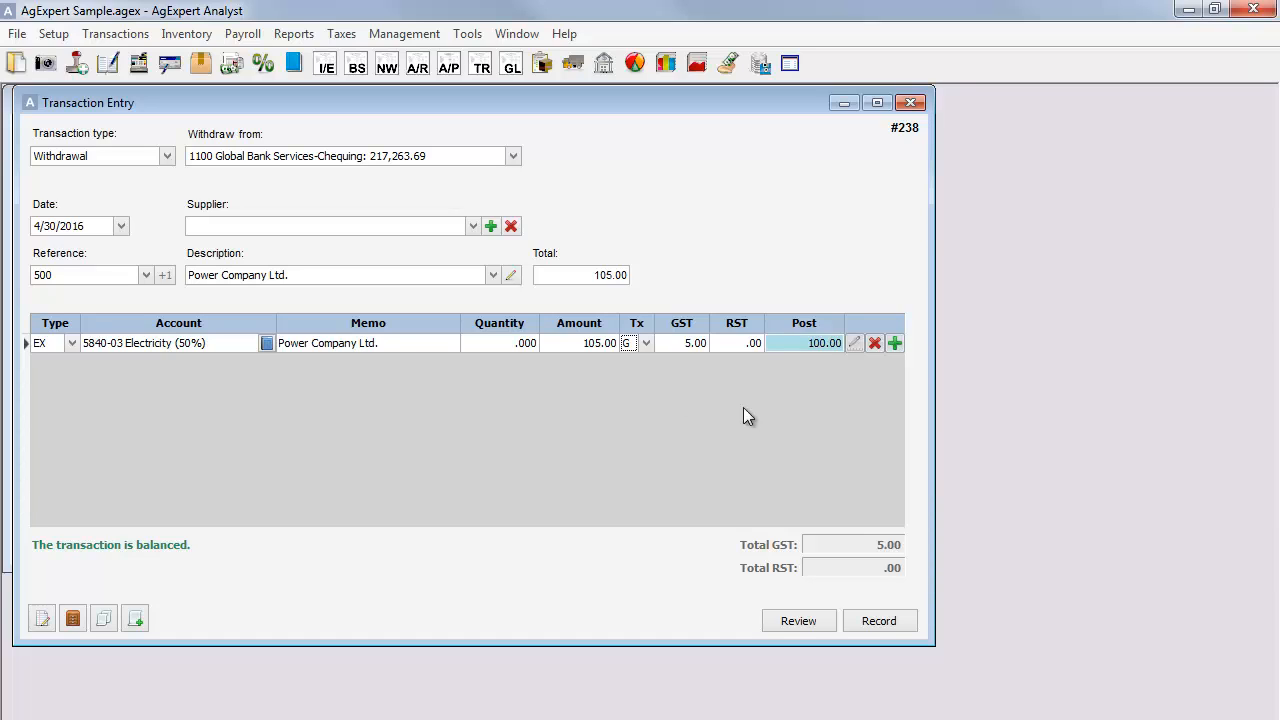
# Add a blank second detail line to the transaction and delete it again.
pyautogui.click(894, 344)
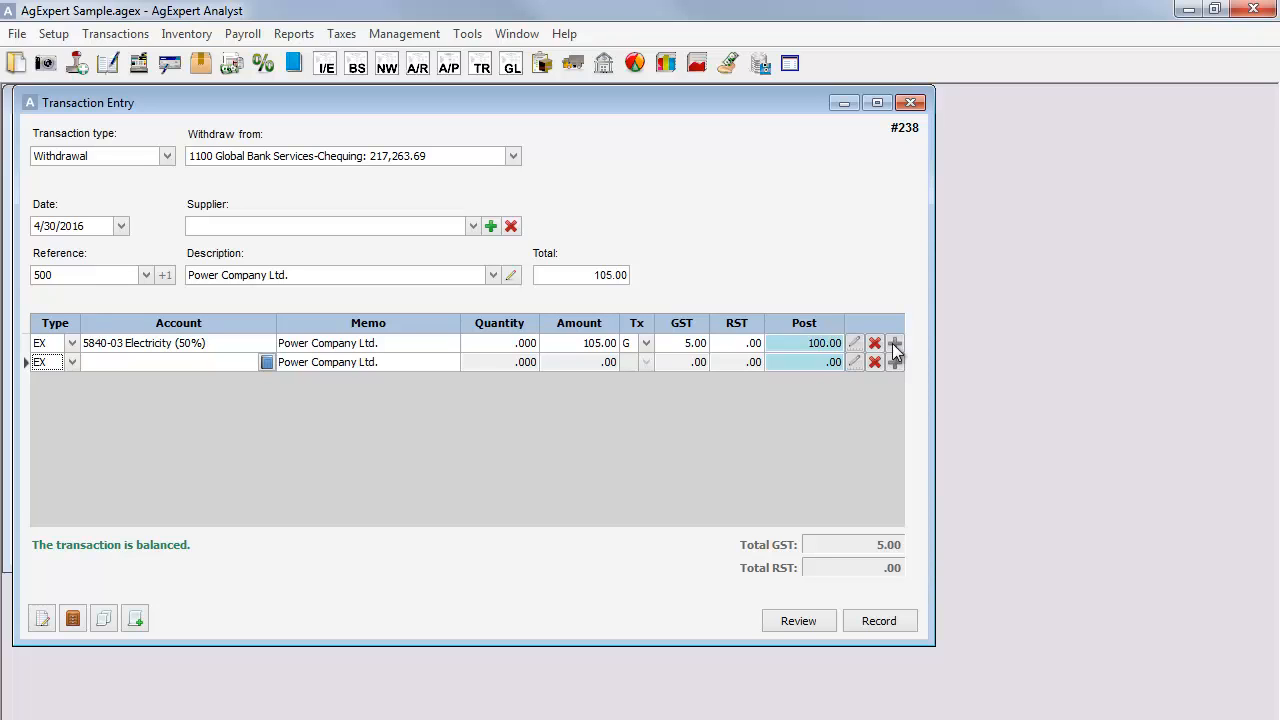
pyautogui.click(874, 363)
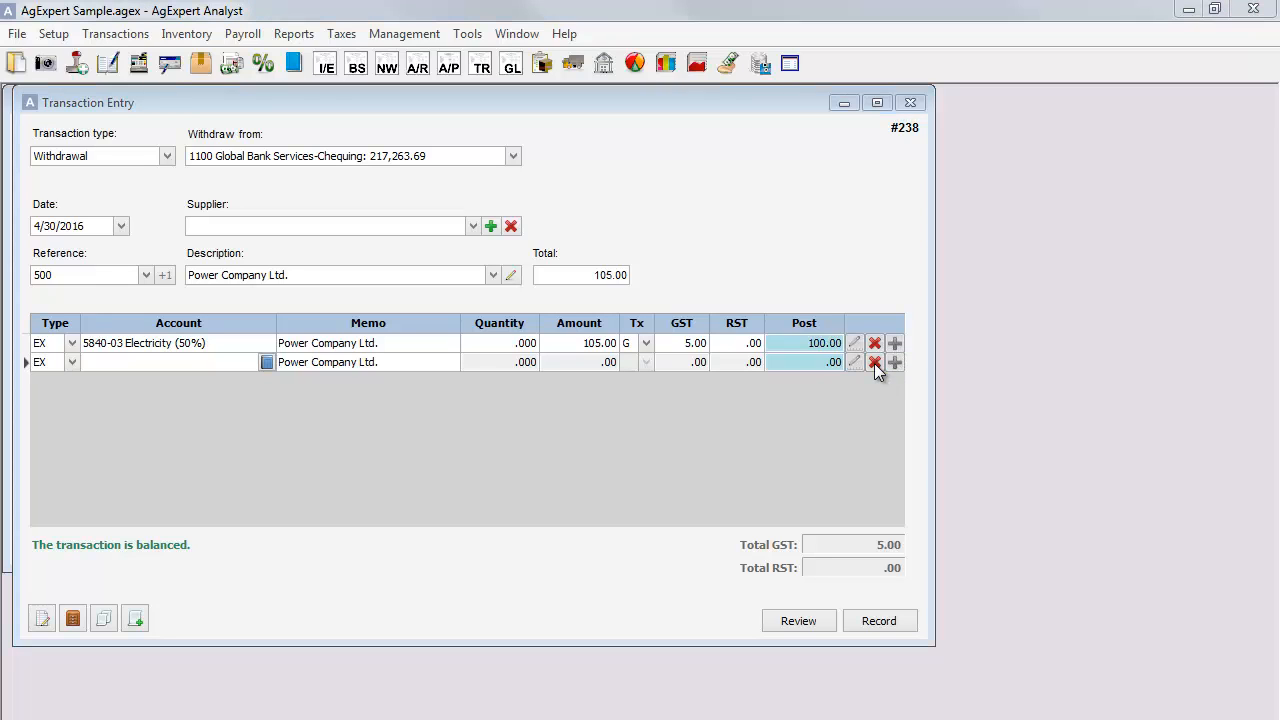
pyautogui.moveTo(686, 443); pyautogui.dragTo(569, 277)
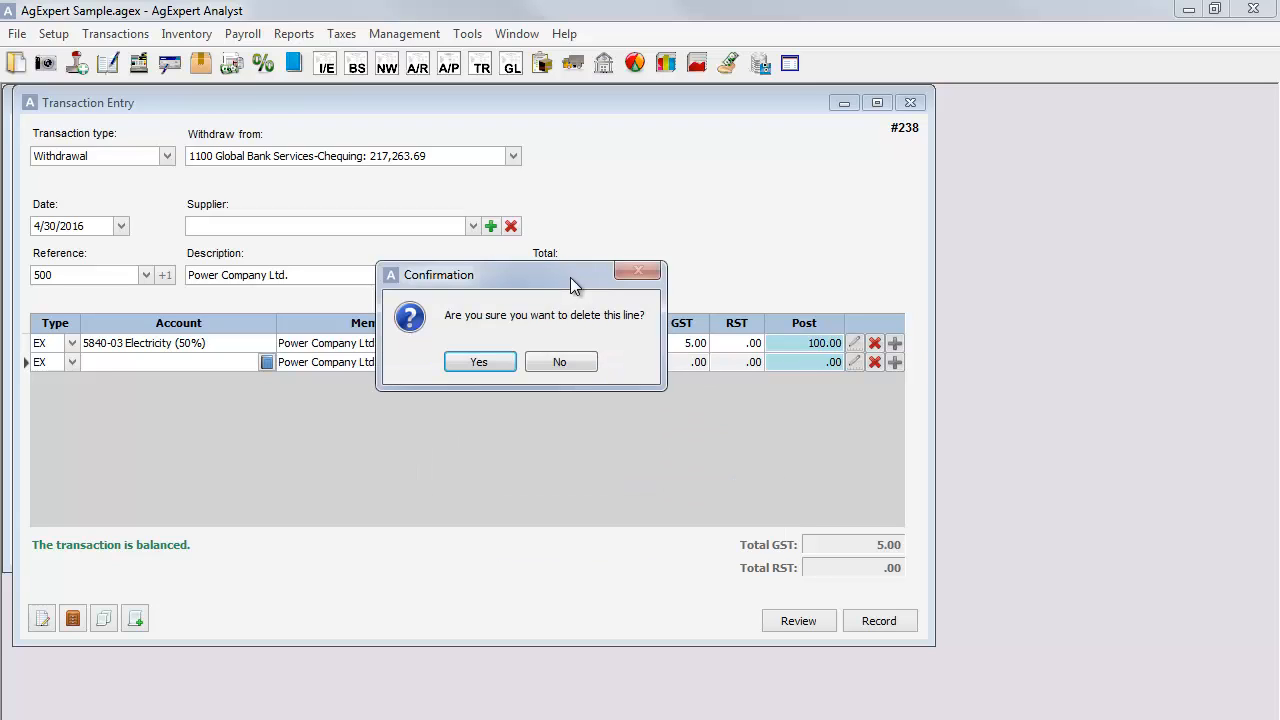
pyautogui.click(480, 362)
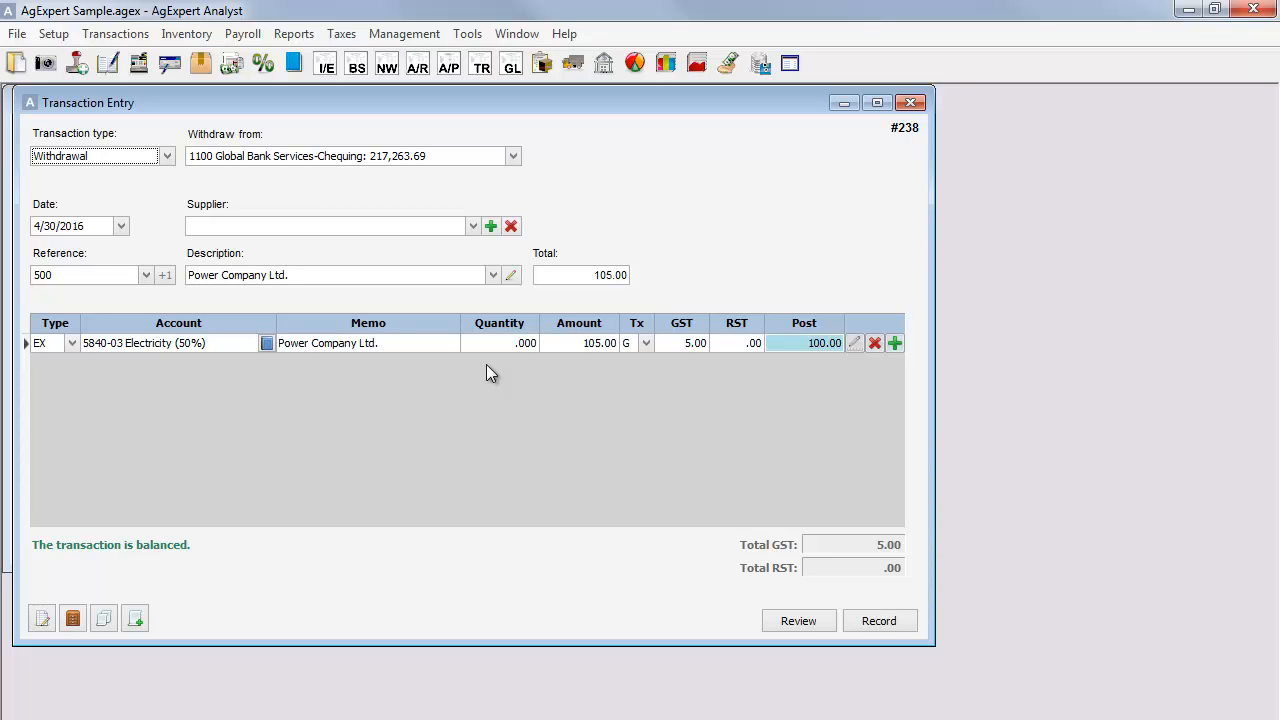
# Open the private notes of the Power Company Ltd. transaction and close them without entering any text.
pyautogui.click(40, 619)
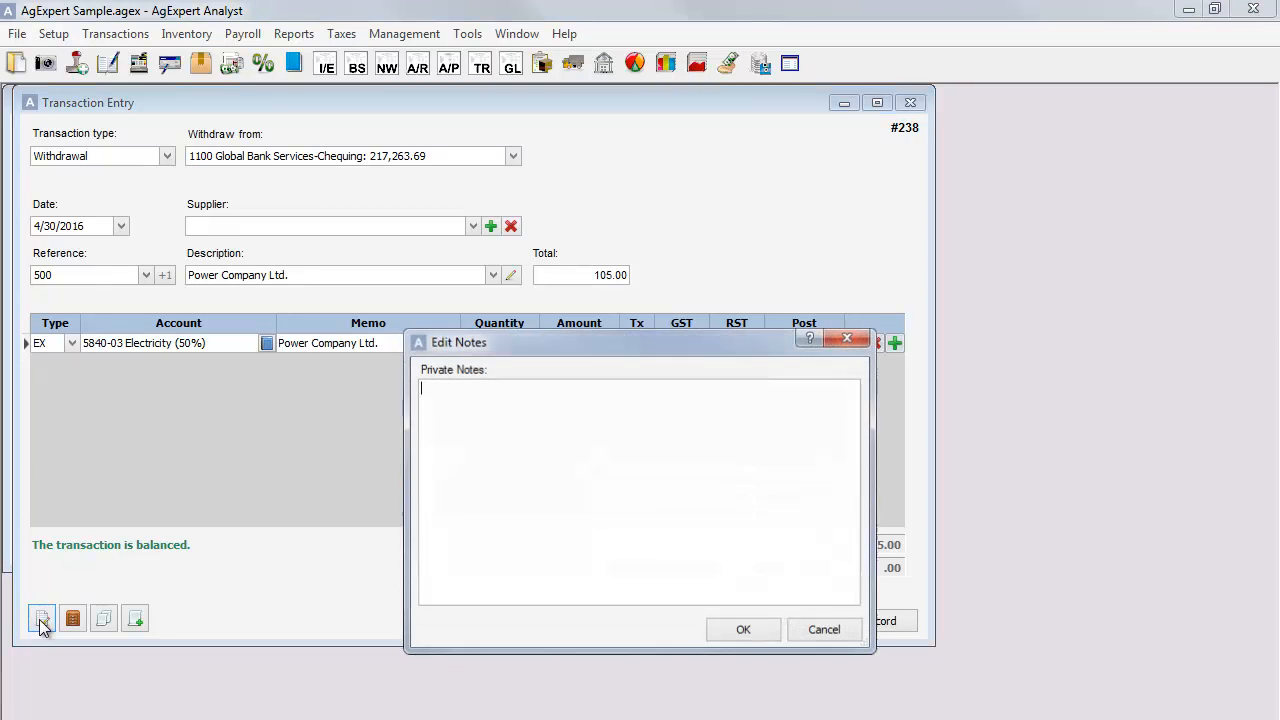
pyautogui.click(738, 634)
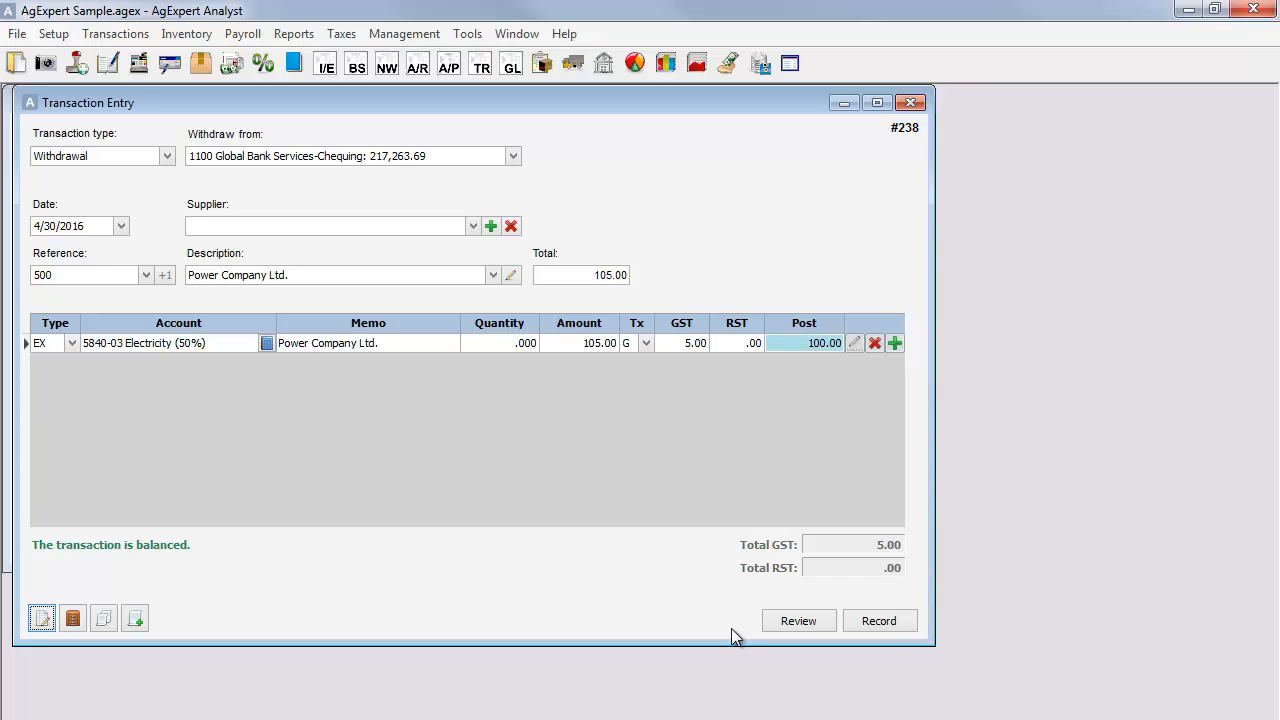
# Review the debit and credit postings of the Power Company Ltd. withdrawal and record the transaction.
pyautogui.click(786, 622)
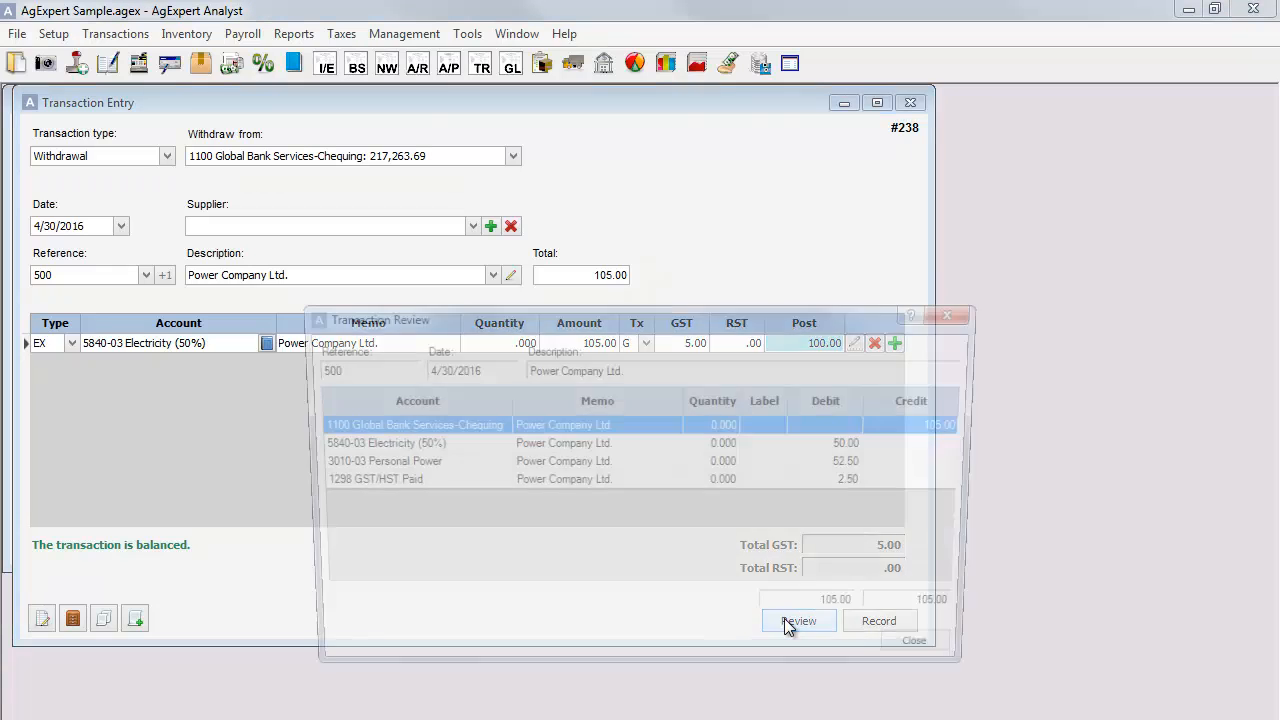
pyautogui.moveTo(657, 316); pyautogui.dragTo(557, 164)
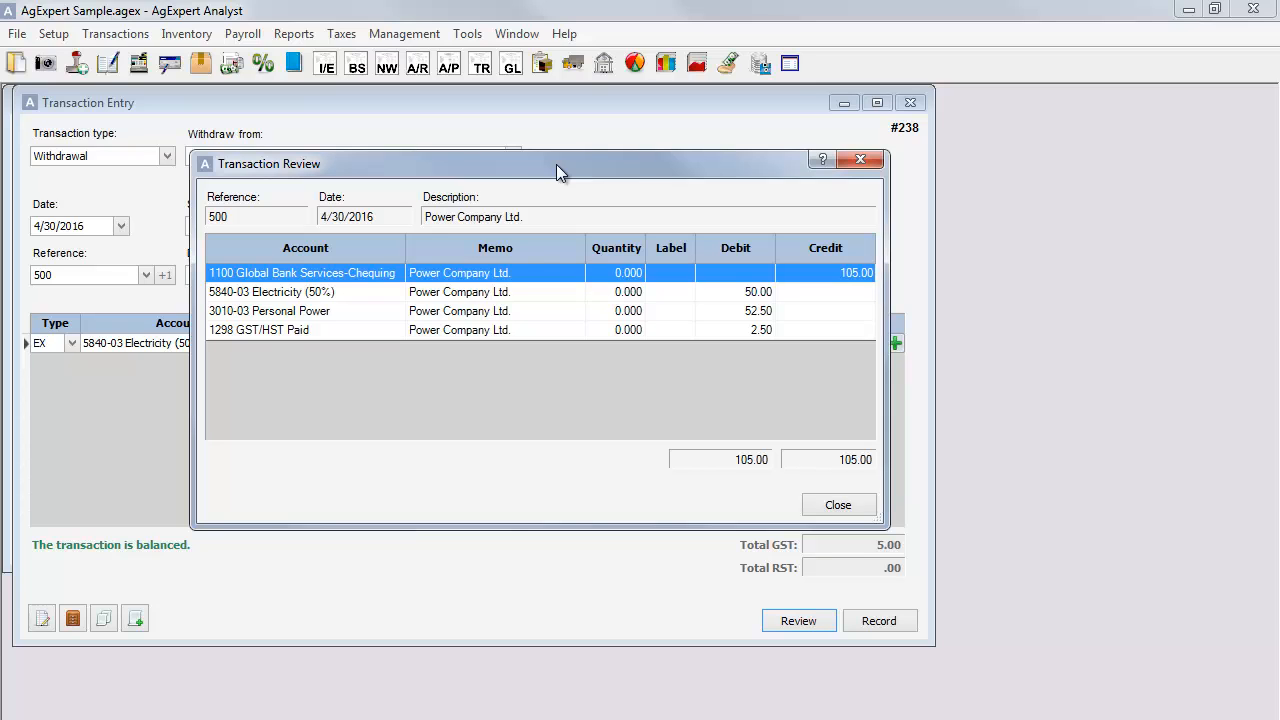
pyautogui.click(834, 506)
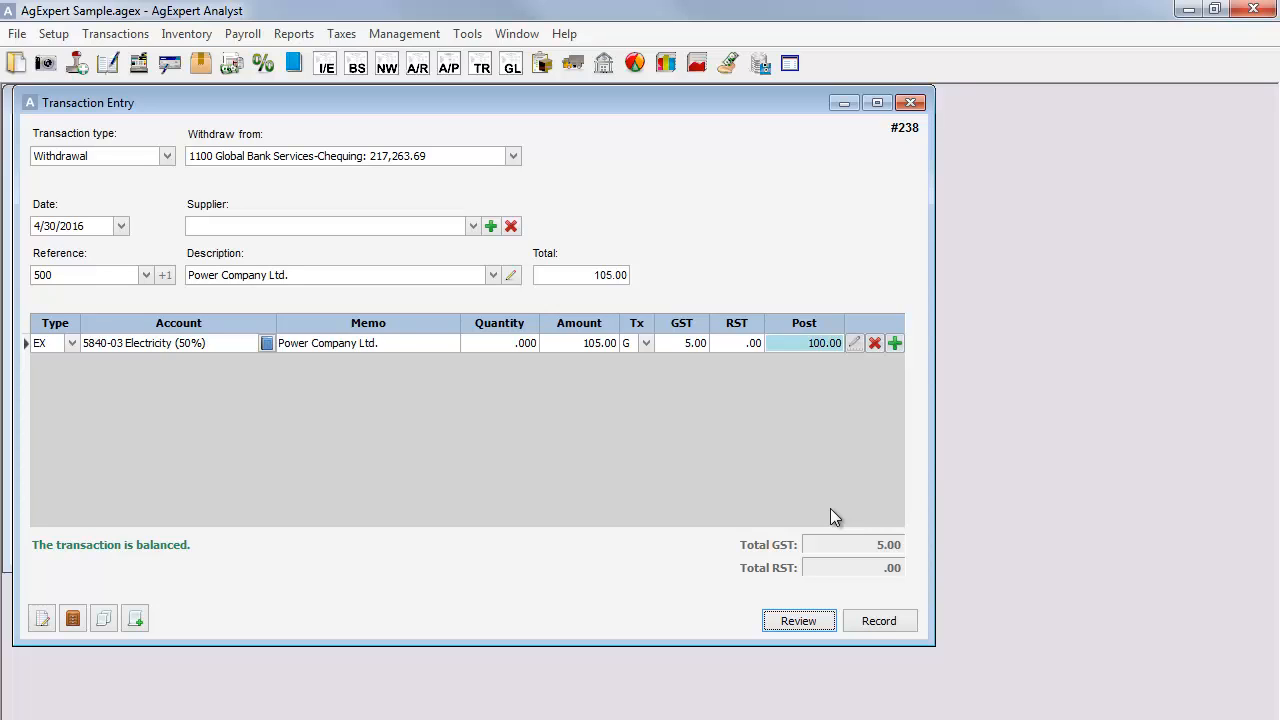
pyautogui.click(872, 626)
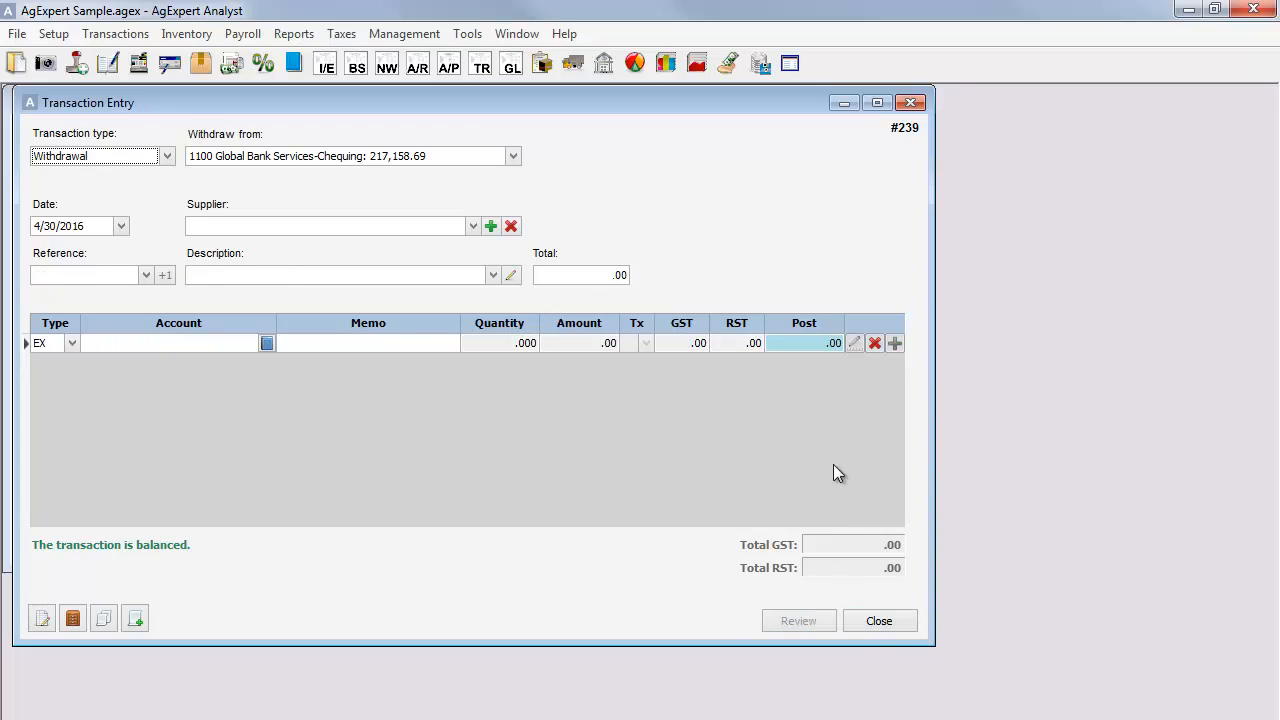